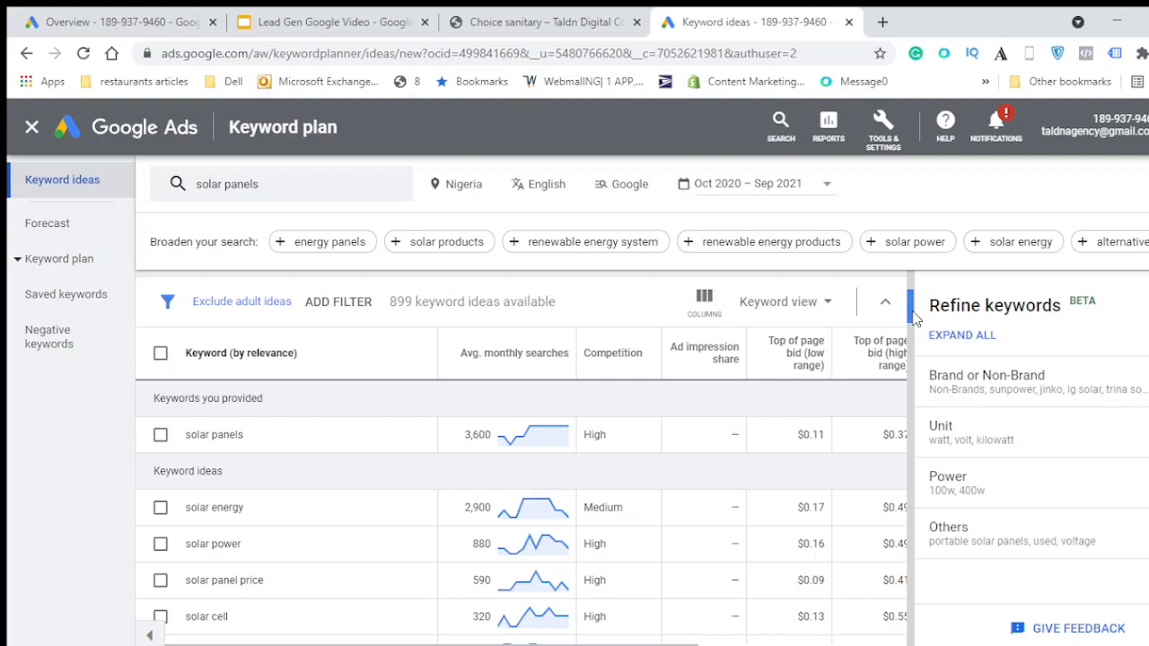
- Review the keyword ideas list for solar panels in the Keyword Planner
{"action": "scroll", "coordinate": [216, 485], "scroll_direction": "down", "scroll_amount": 1}
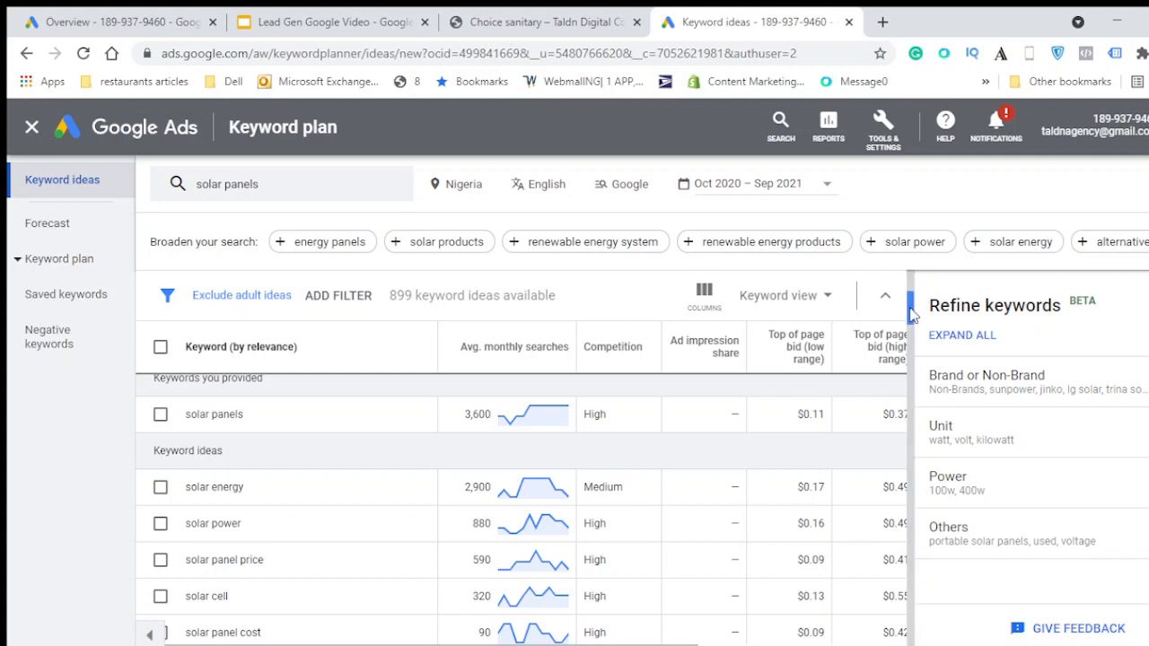
{"action": "left_click_drag", "start_coordinate": [910, 314], "coordinate": [910, 323]}
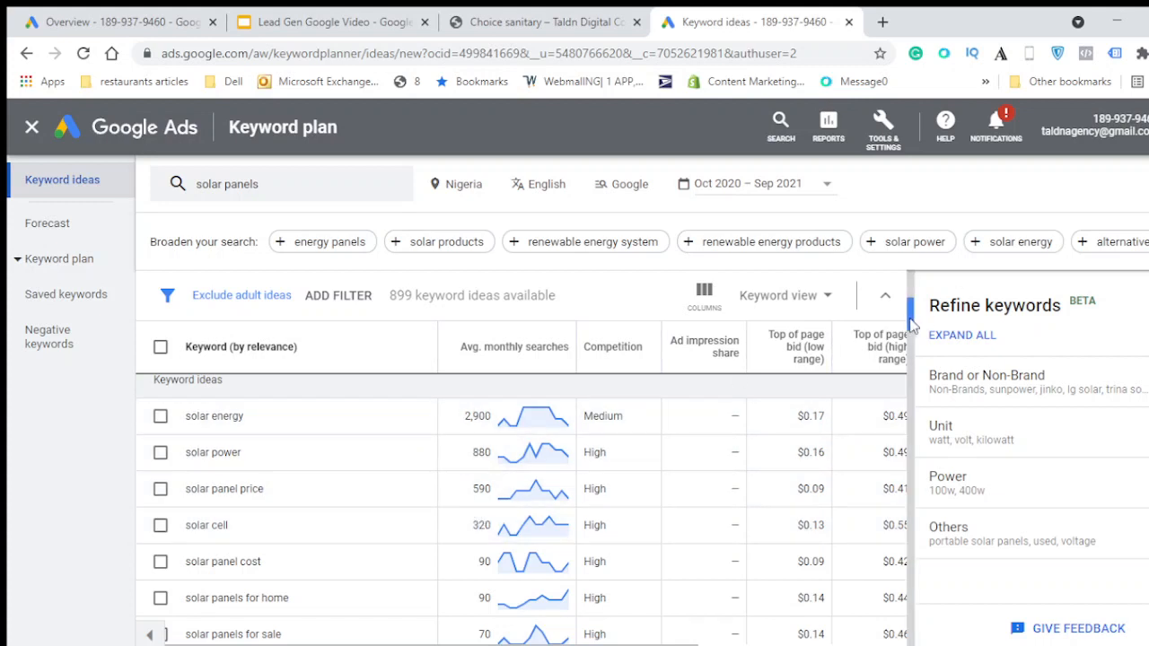
{"action": "scroll", "coordinate": [912, 324], "scroll_direction": "up", "scroll_amount": 1}
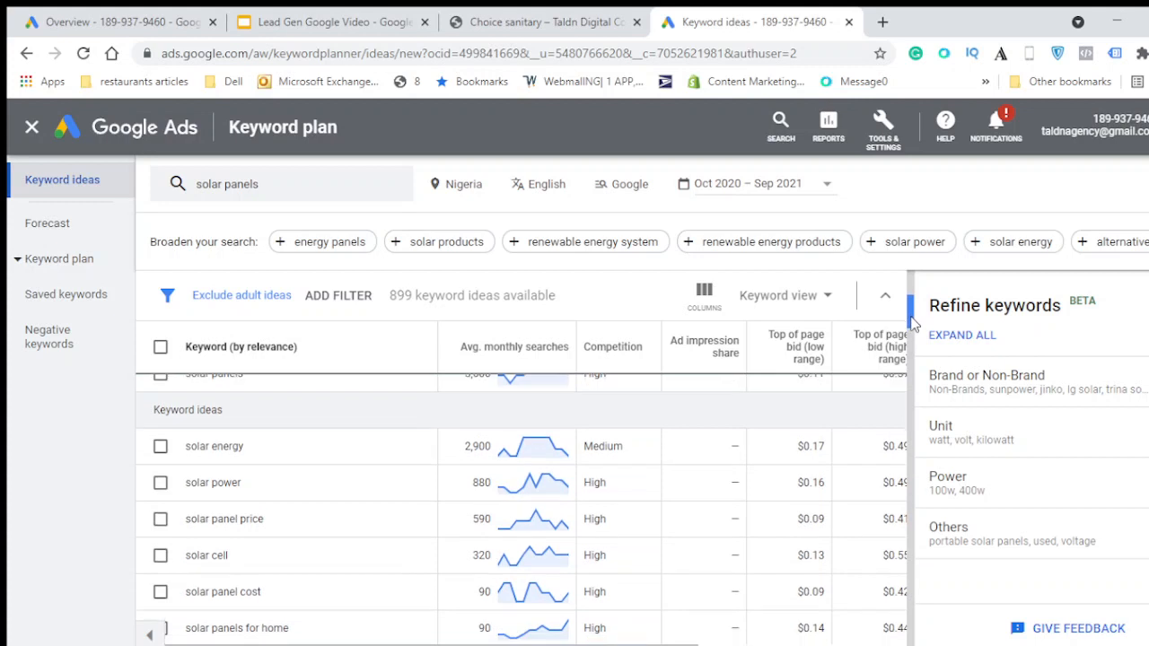
{"action": "scroll", "coordinate": [912, 324], "scroll_direction": "up", "scroll_amount": 1}
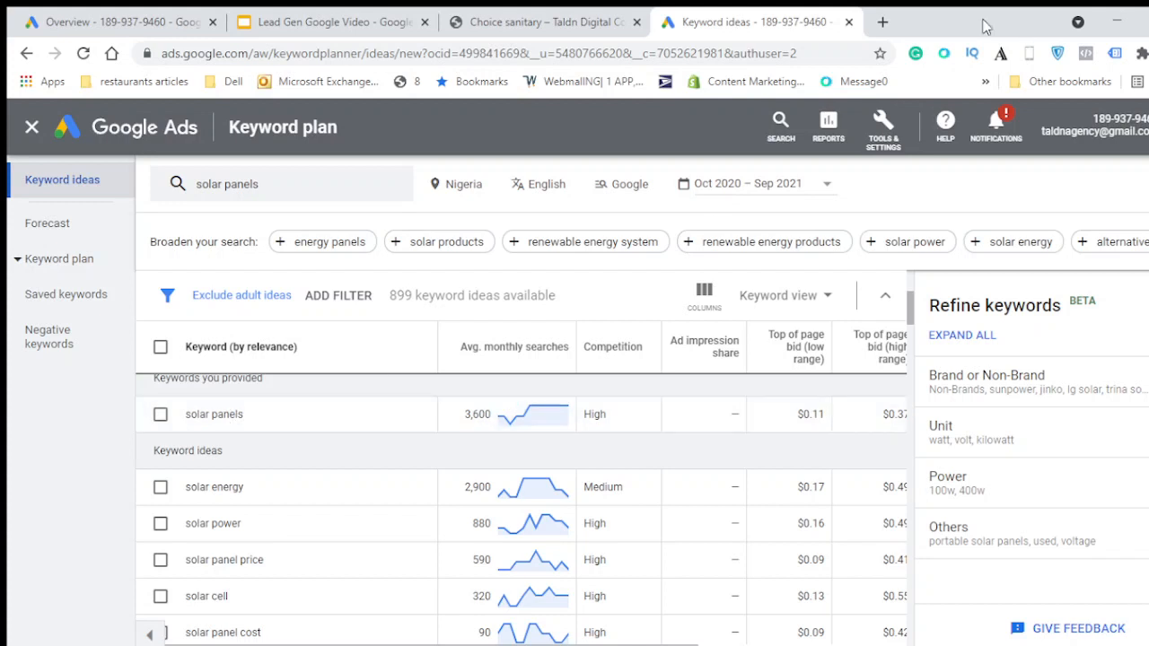
- Open a new tab and search Google for solar panels in nigeria
{"action": "left_click", "coordinate": [883, 22]}
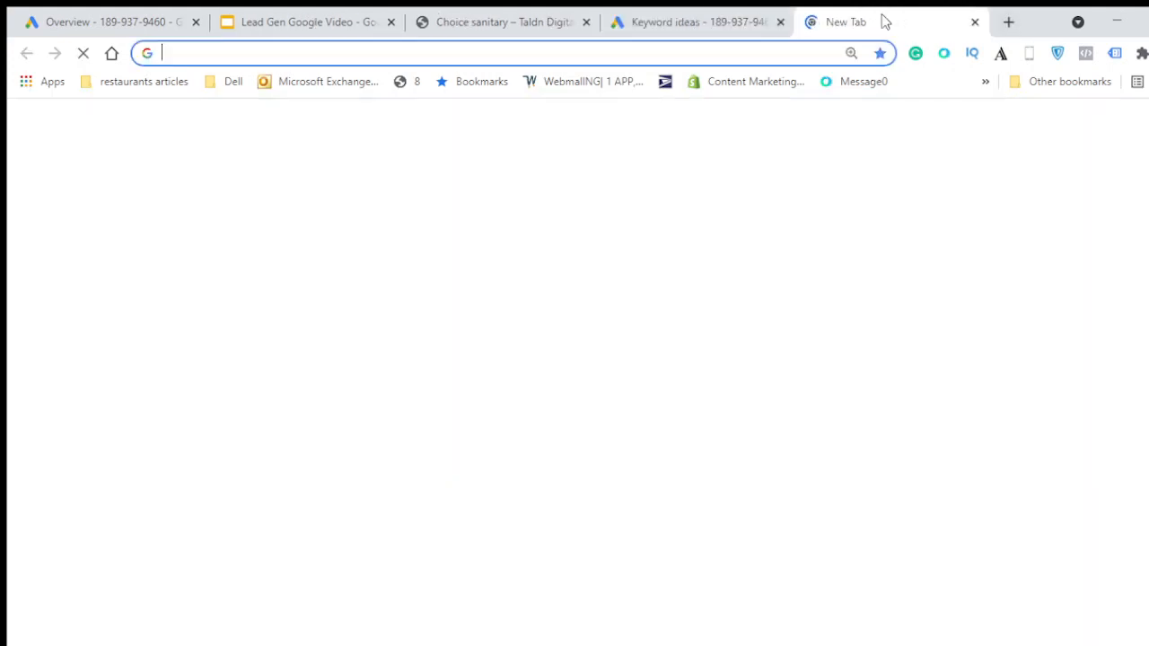
{"action": "type", "text": "solar panels"}
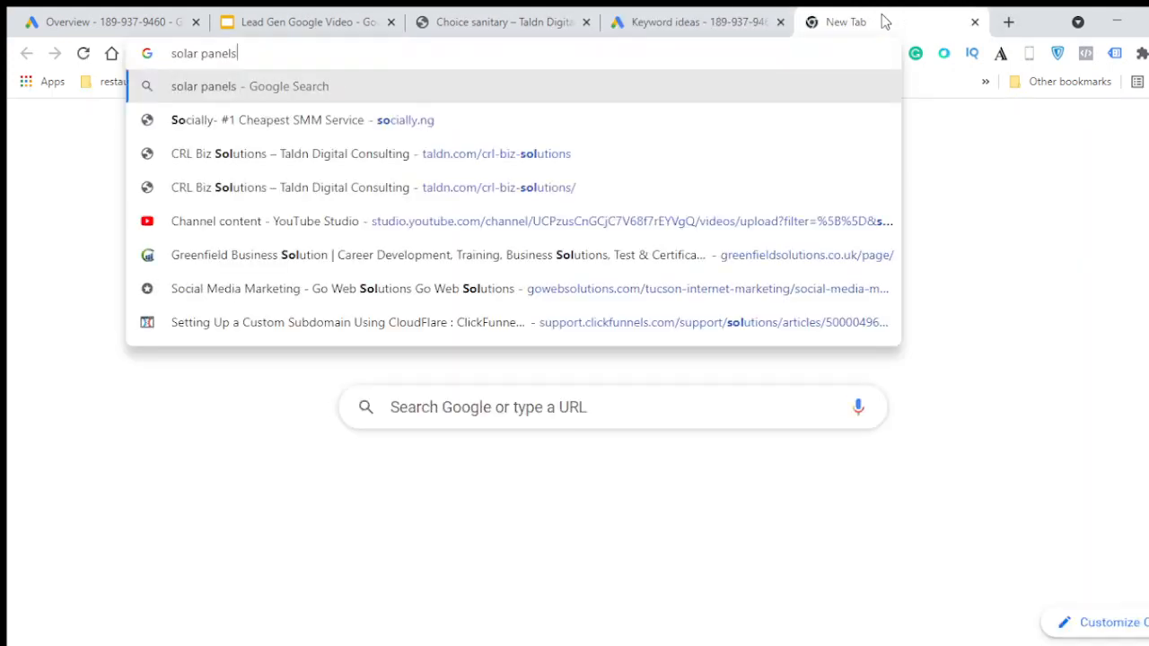
{"action": "type", "text": " in nigeria"}
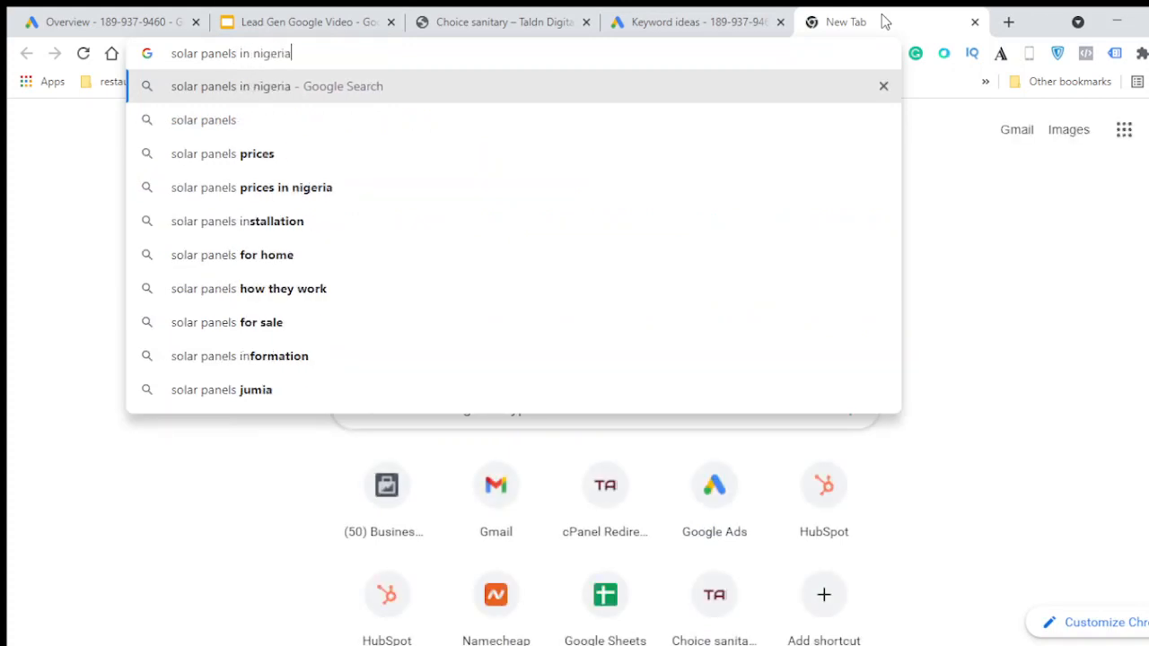
{"action": "key", "text": "Return"}
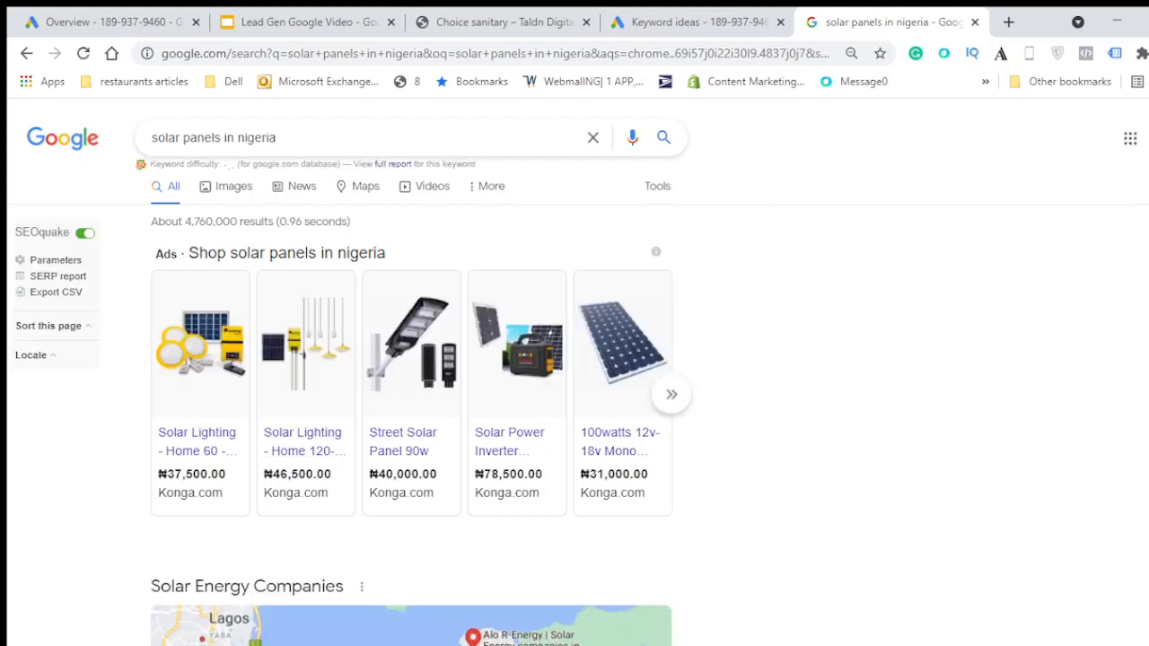
- Look through the search results and ads, then open the Hybrid Power Solutions ad
{"action": "scroll", "coordinate": [575, 359], "scroll_direction": "down", "scroll_amount": 10}
{"action": "scroll", "coordinate": [575, 359], "scroll_direction": "down", "scroll_amount": 15}
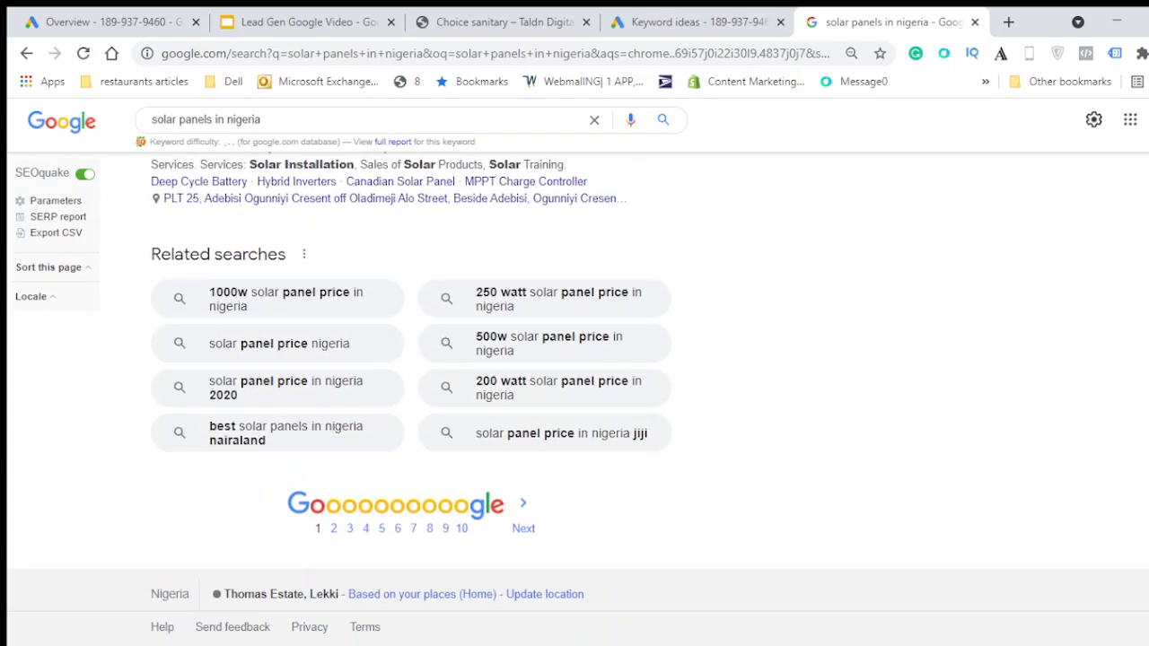
{"action": "scroll", "coordinate": [574, 398], "scroll_direction": "up", "scroll_amount": 5}
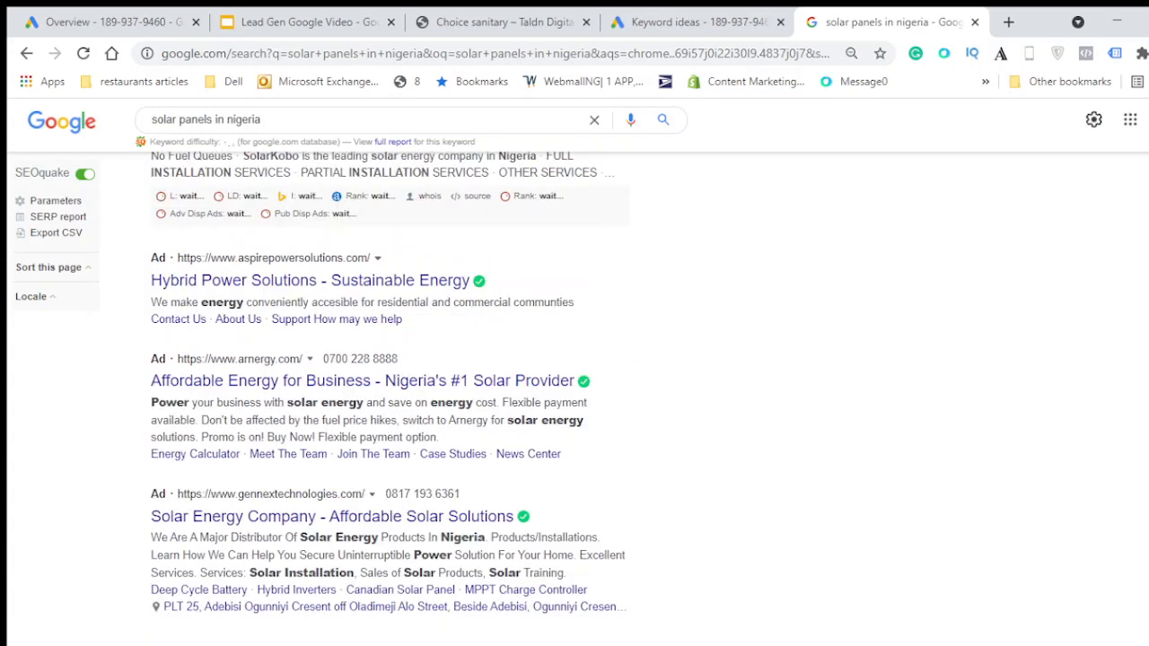
{"action": "scroll", "coordinate": [691, 307], "scroll_direction": "up", "scroll_amount": 2}
{"action": "scroll", "coordinate": [691, 307], "scroll_direction": "down", "scroll_amount": 4}
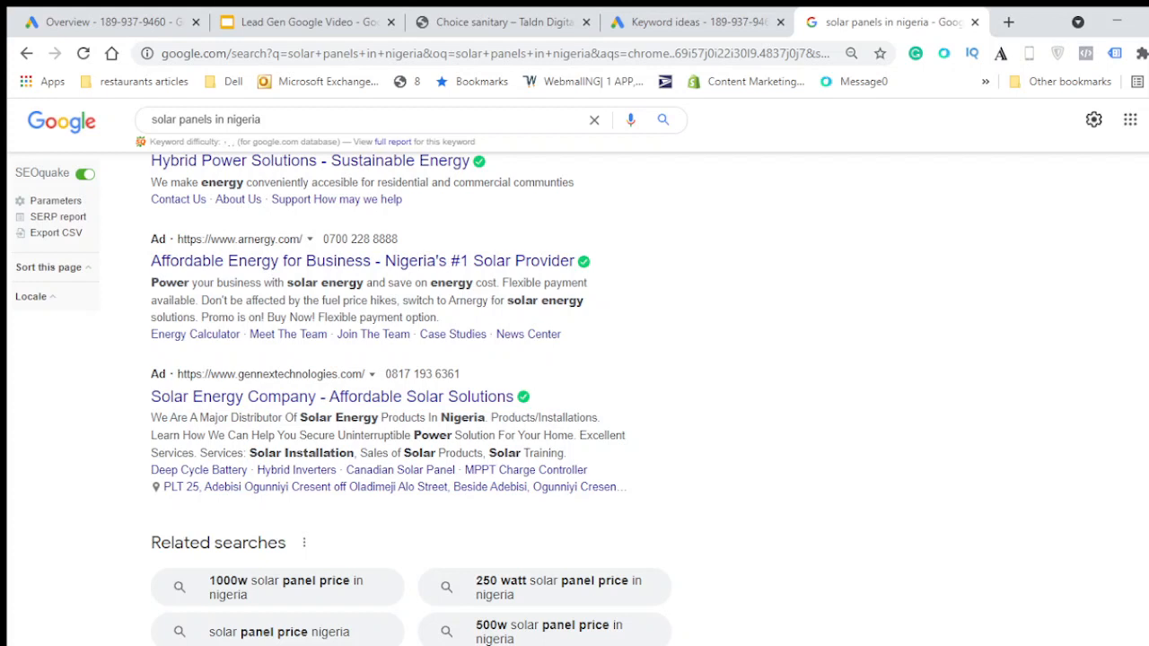
{"action": "scroll", "coordinate": [271, 329], "scroll_direction": "up", "scroll_amount": 1}
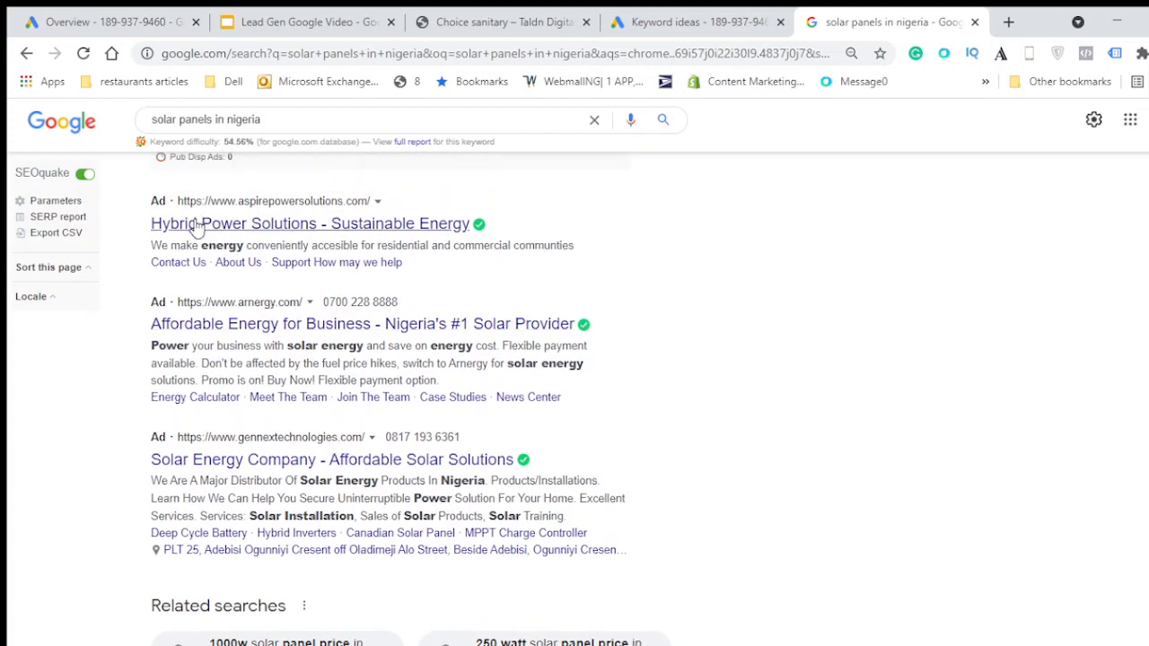
{"action": "left_click", "coordinate": [334, 232]}
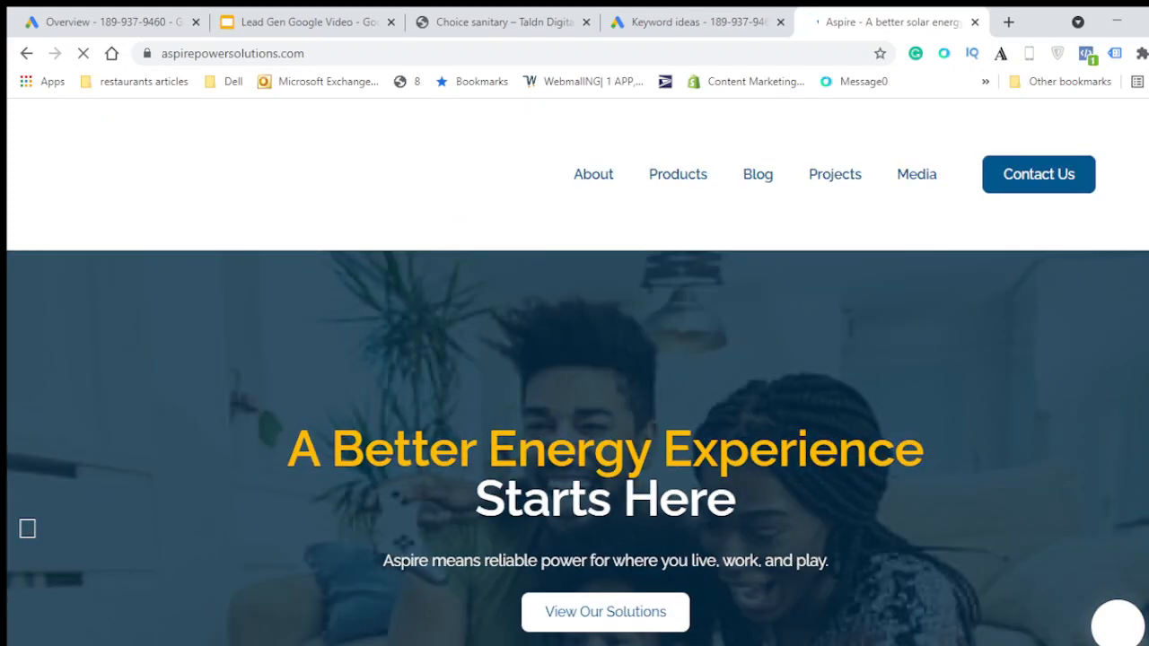
- Browse the Aspire landing page from top to bottom to examine its sections
{"action": "scroll", "coordinate": [574, 386], "scroll_direction": "down", "scroll_amount": 10}
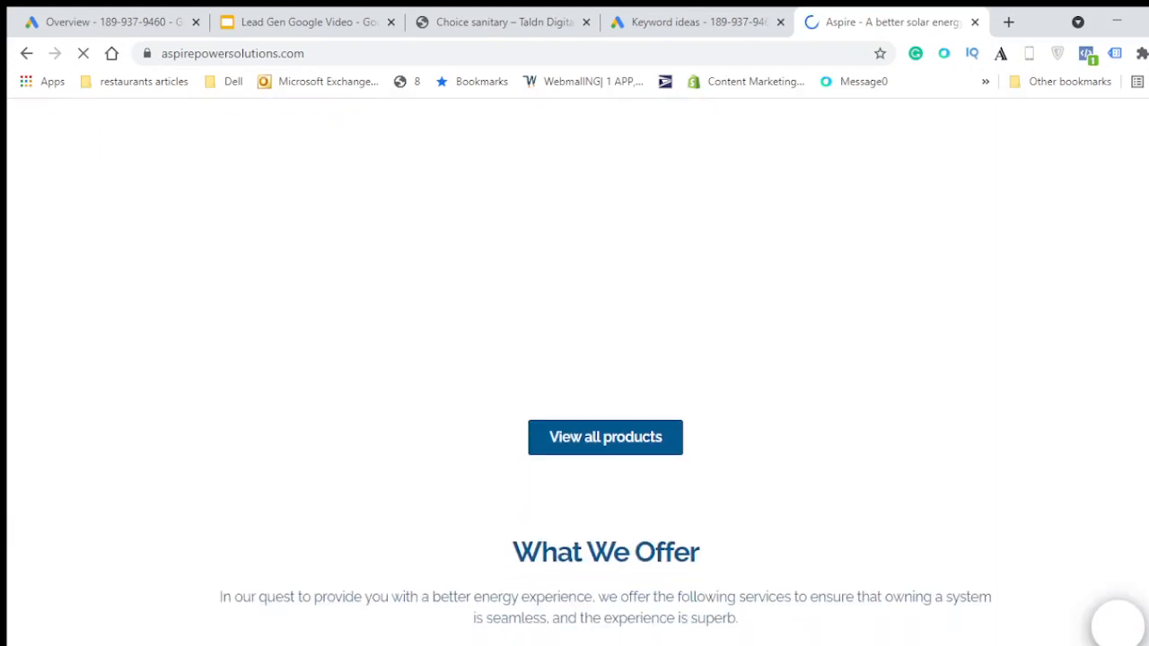
{"action": "scroll", "coordinate": [575, 386], "scroll_direction": "down", "scroll_amount": 6}
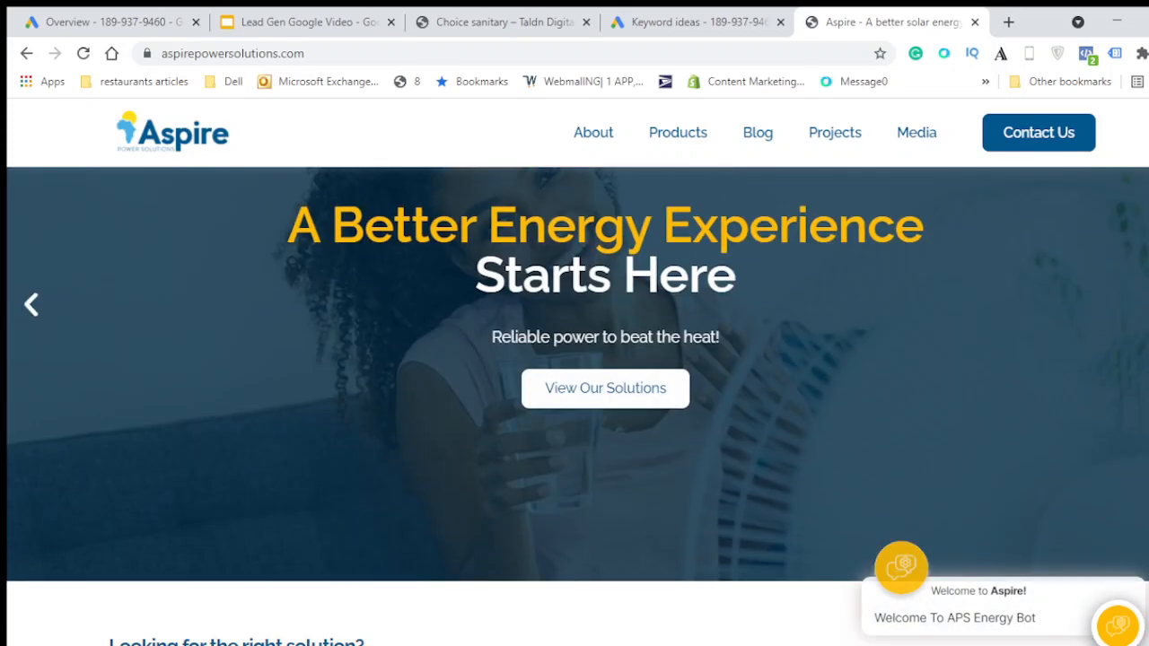
{"action": "scroll", "coordinate": [574, 404], "scroll_direction": "down", "scroll_amount": 15}
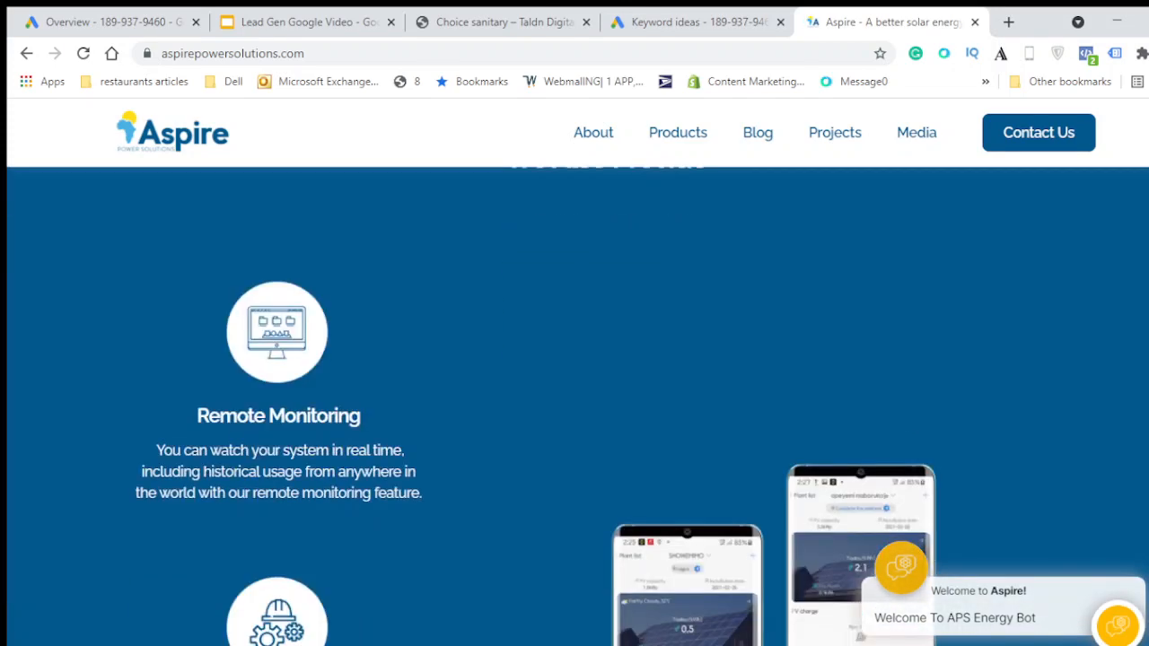
{"action": "scroll", "coordinate": [574, 404], "scroll_direction": "down", "scroll_amount": 4}
{"action": "scroll", "coordinate": [575, 404], "scroll_direction": "down", "scroll_amount": 8}
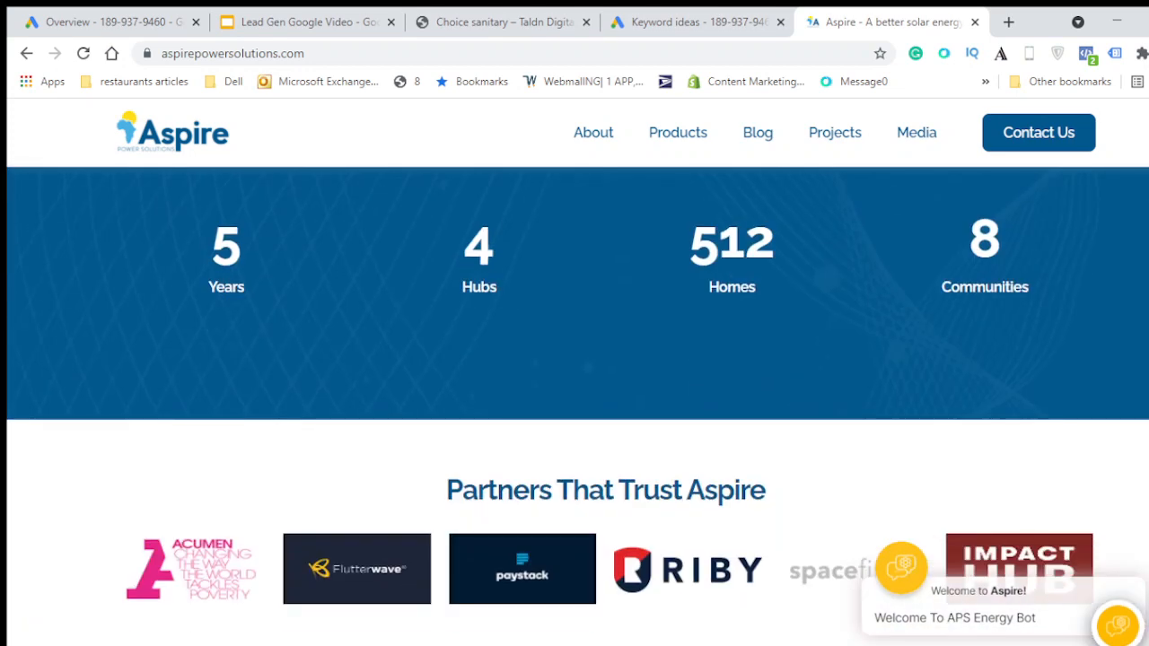
{"action": "scroll", "coordinate": [575, 404], "scroll_direction": "down", "scroll_amount": 9}
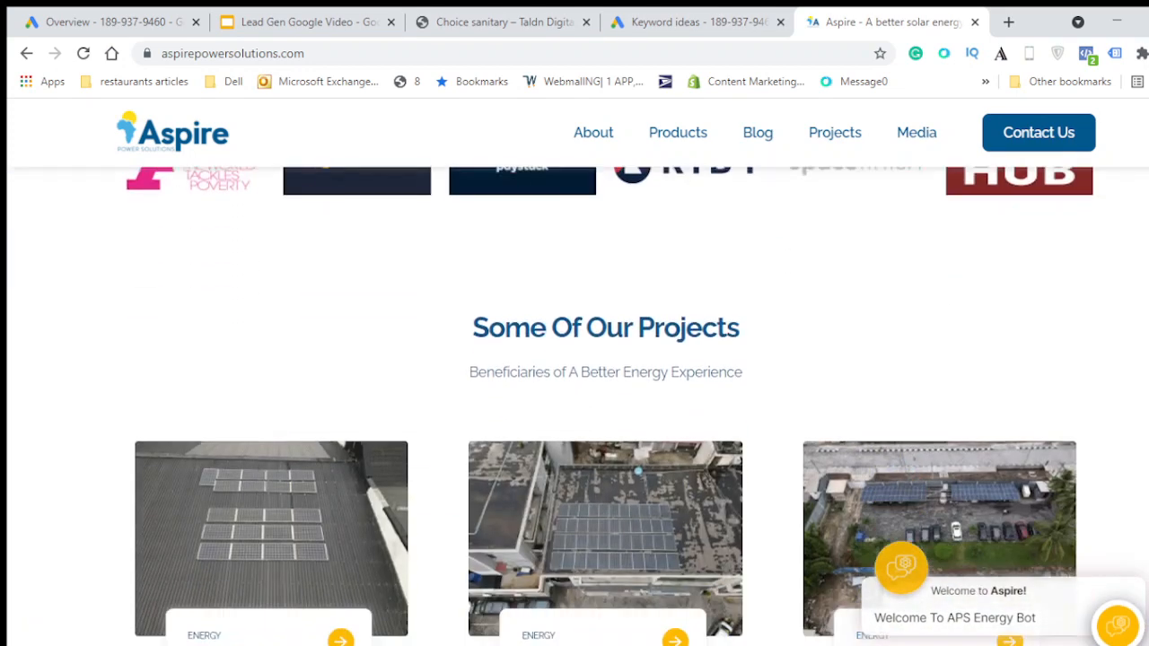
{"action": "scroll", "coordinate": [574, 404], "scroll_direction": "up", "scroll_amount": 5}
{"action": "scroll", "coordinate": [574, 403], "scroll_direction": "down", "scroll_amount": 8}
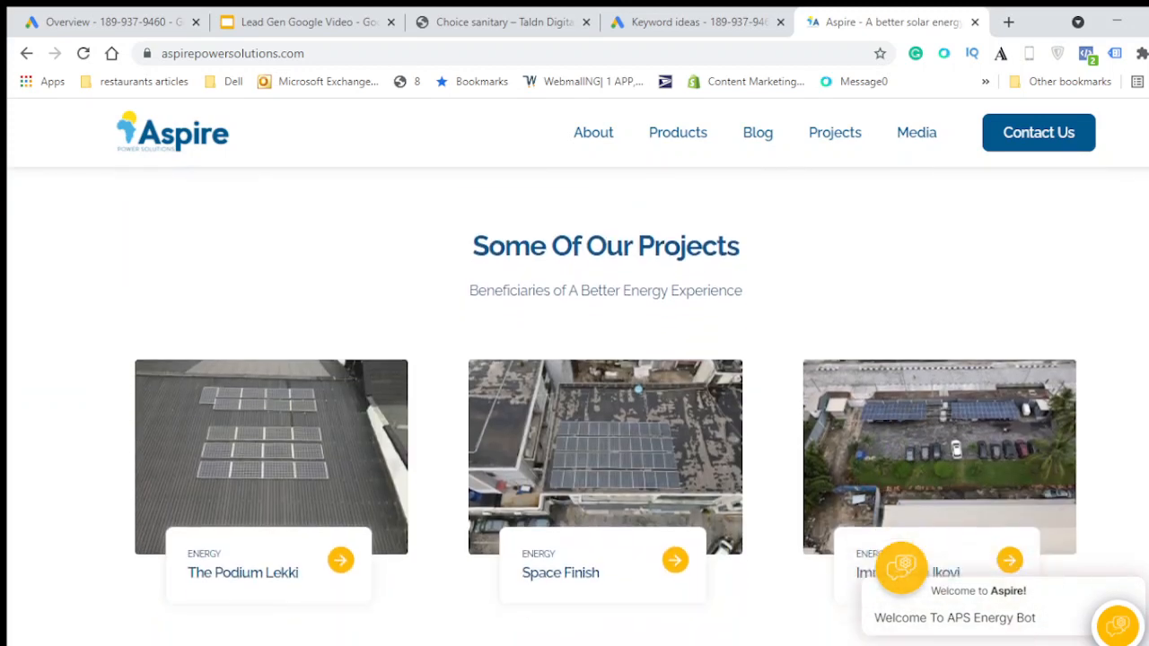
{"action": "scroll", "coordinate": [574, 404], "scroll_direction": "down", "scroll_amount": 10}
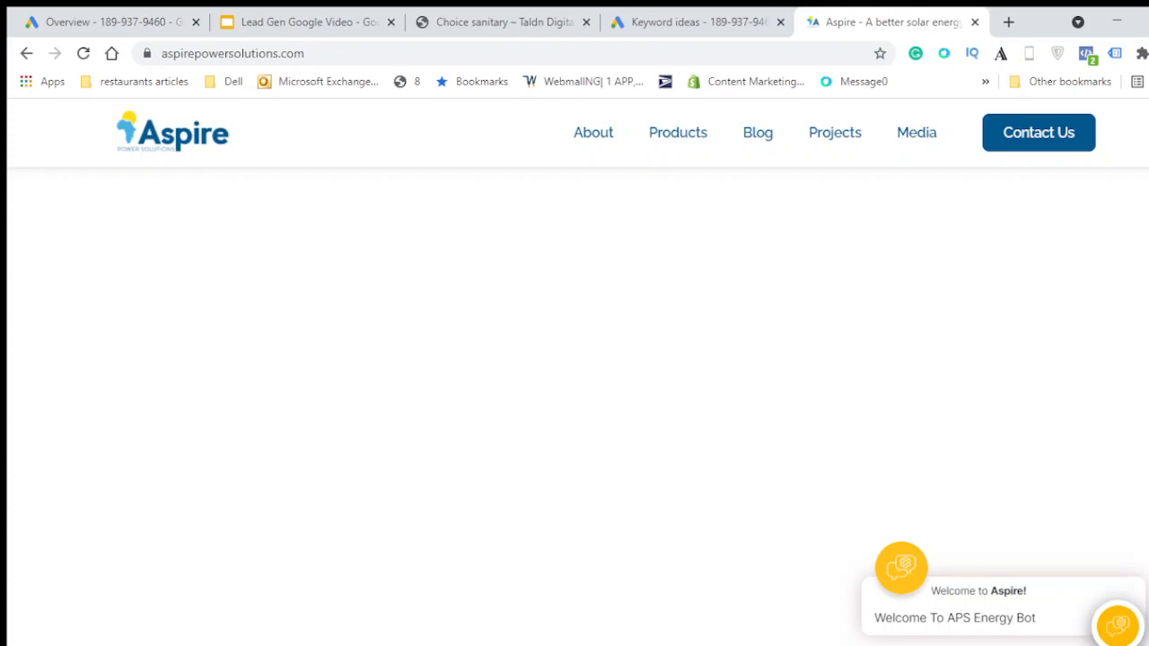
{"action": "scroll", "coordinate": [574, 404], "scroll_direction": "down", "scroll_amount": 10}
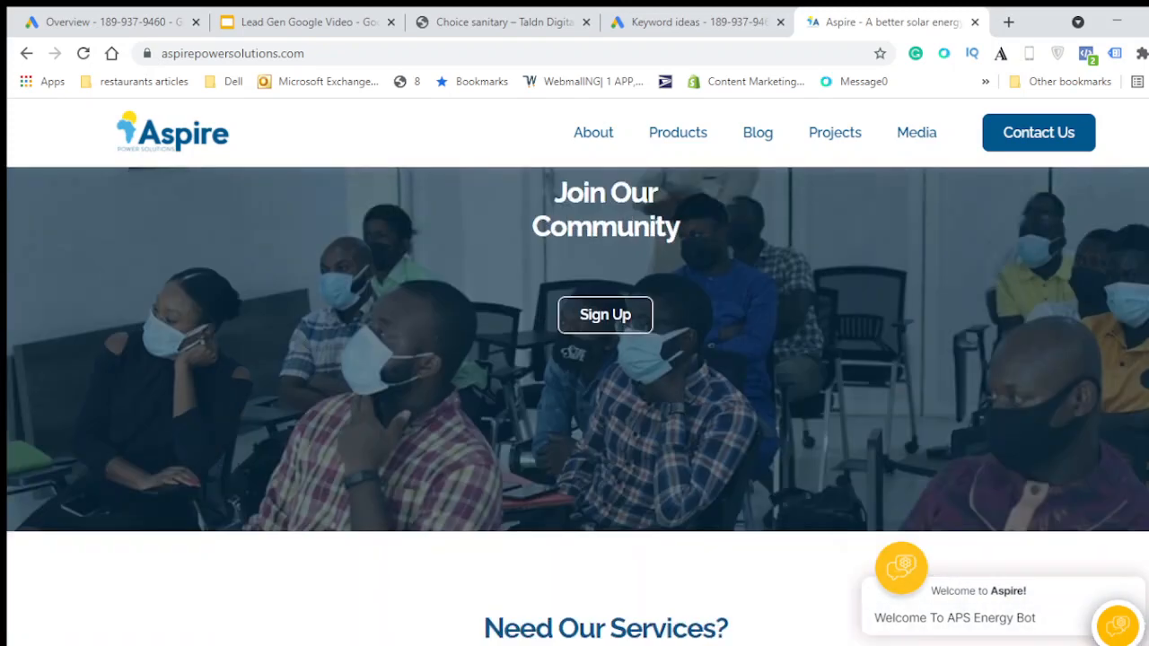
{"action": "scroll", "coordinate": [1122, 493], "scroll_direction": "up", "scroll_amount": 15}
{"action": "scroll", "coordinate": [1080, 429], "scroll_direction": "down", "scroll_amount": 8}
{"action": "scroll", "coordinate": [1081, 429], "scroll_direction": "up", "scroll_amount": 15}
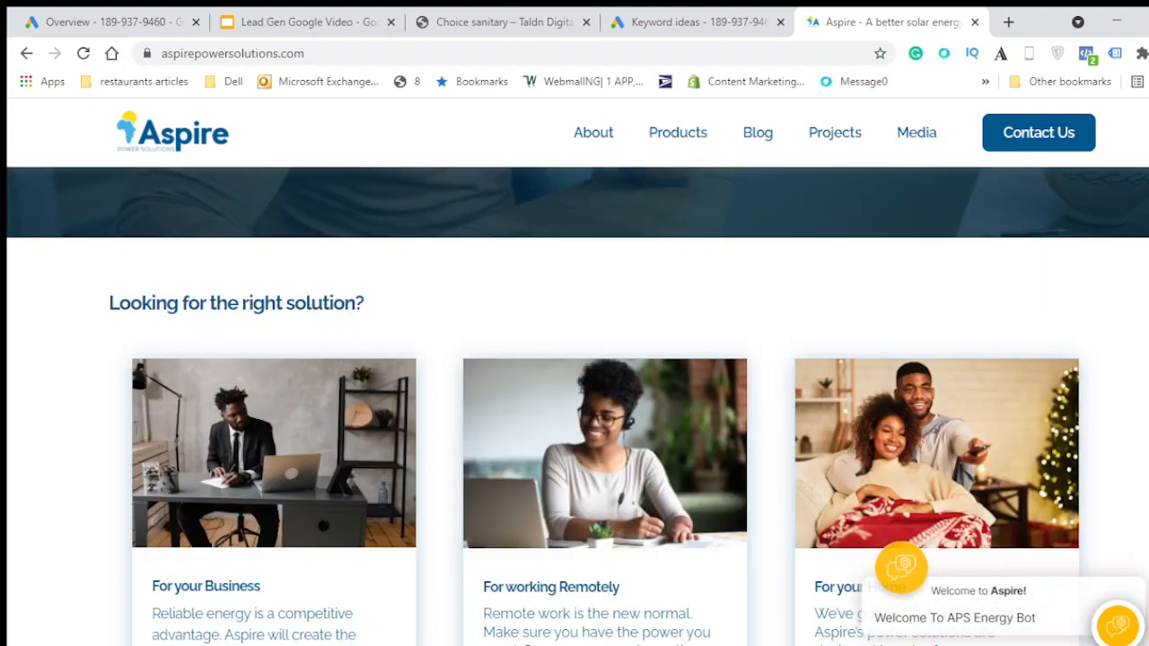
{"action": "scroll", "coordinate": [754, 433], "scroll_direction": "up", "scroll_amount": 5}
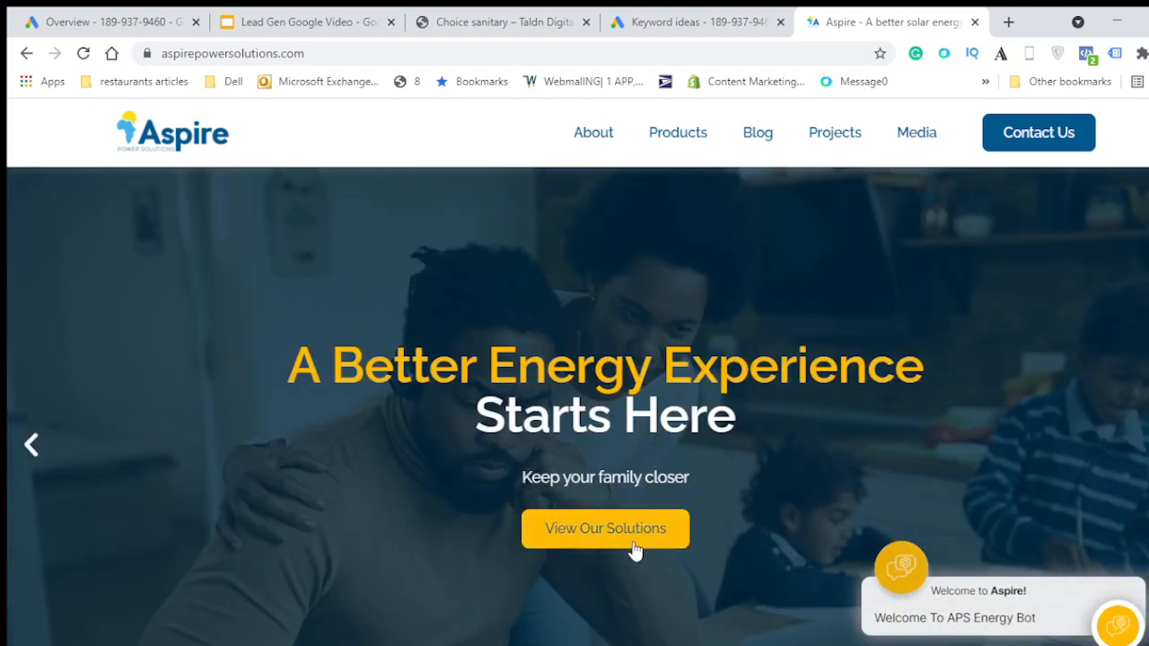
- Switch to the Choice sanitary landing page and review its consultation form and call-to-action buttons
{"action": "left_click", "coordinate": [470, 18]}
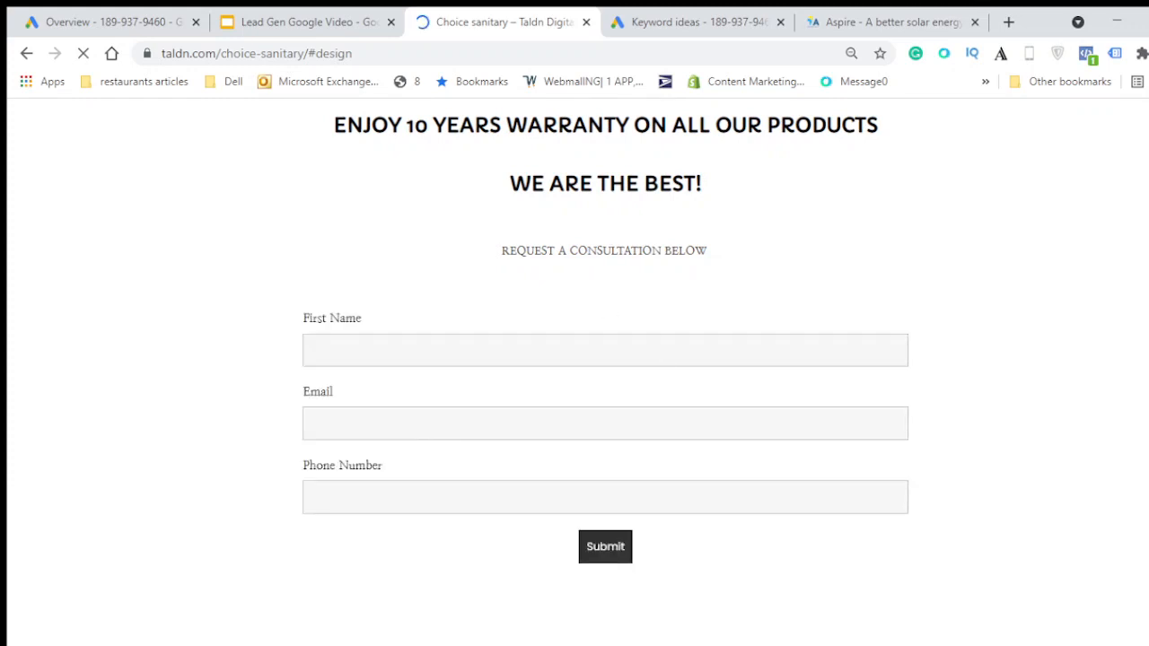
{"action": "scroll", "coordinate": [577, 372], "scroll_direction": "up", "scroll_amount": 20}
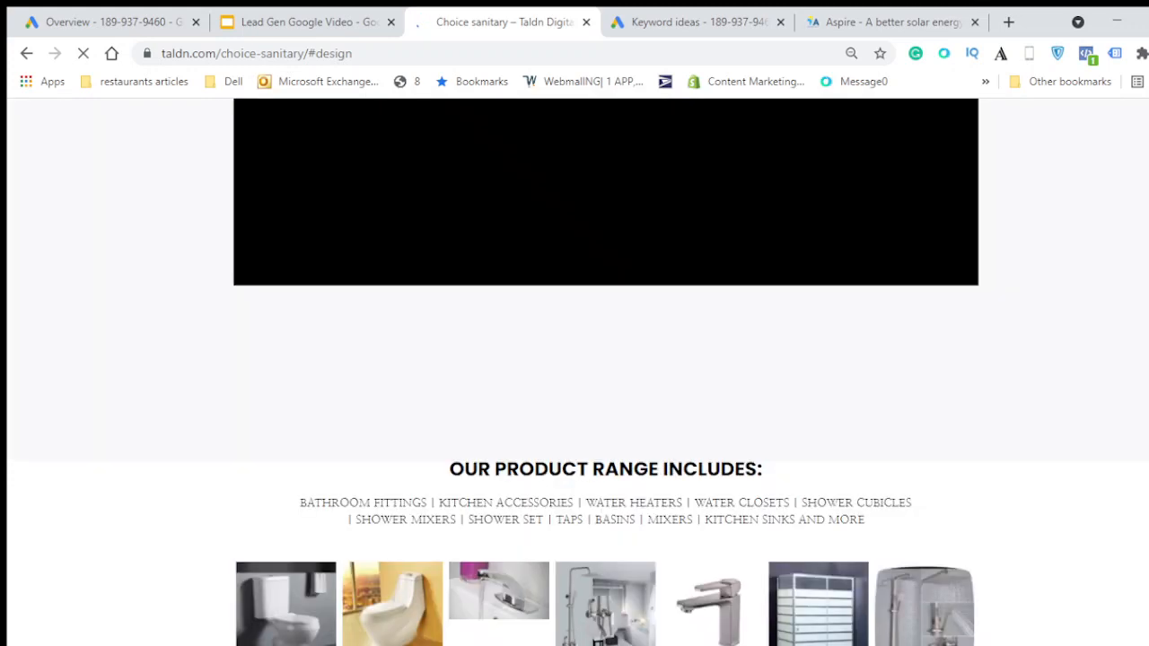
{"action": "scroll", "coordinate": [577, 371], "scroll_direction": "down", "scroll_amount": 1}
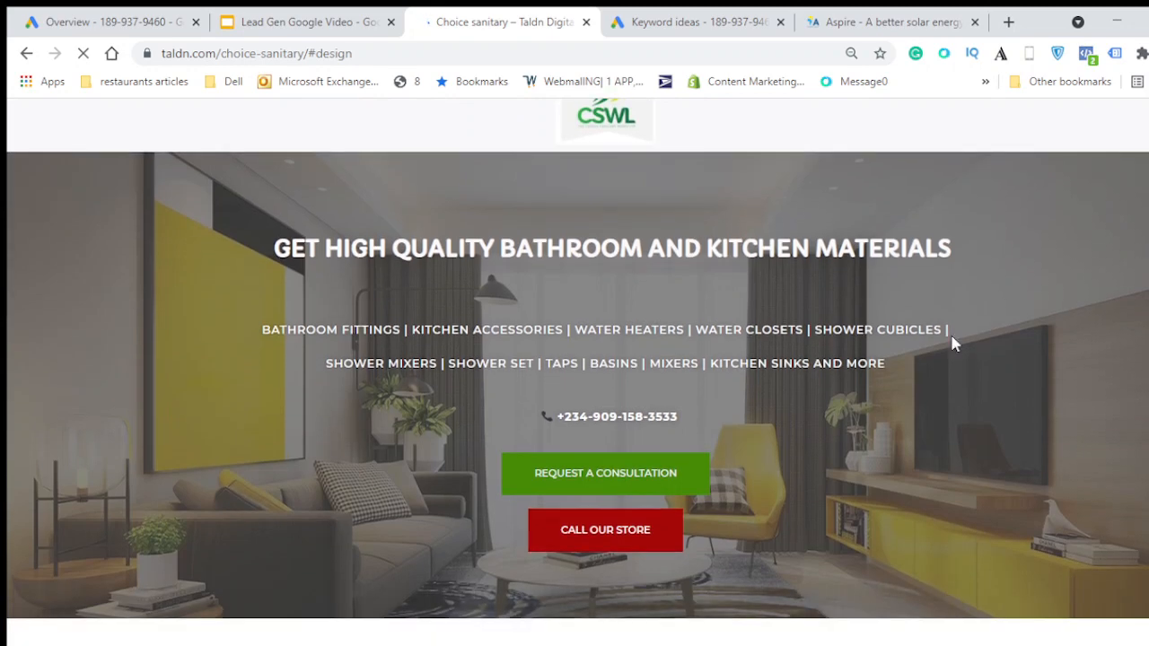
{"action": "left_click", "coordinate": [640, 485]}
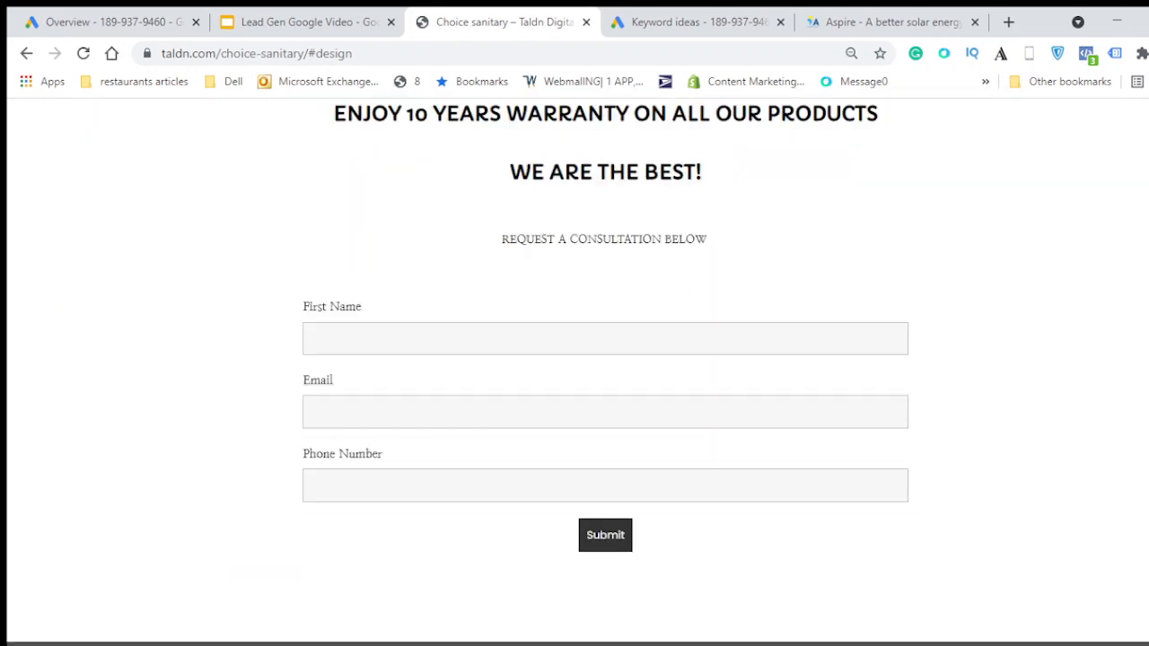
{"action": "scroll", "coordinate": [606, 372], "scroll_direction": "up", "scroll_amount": 10}
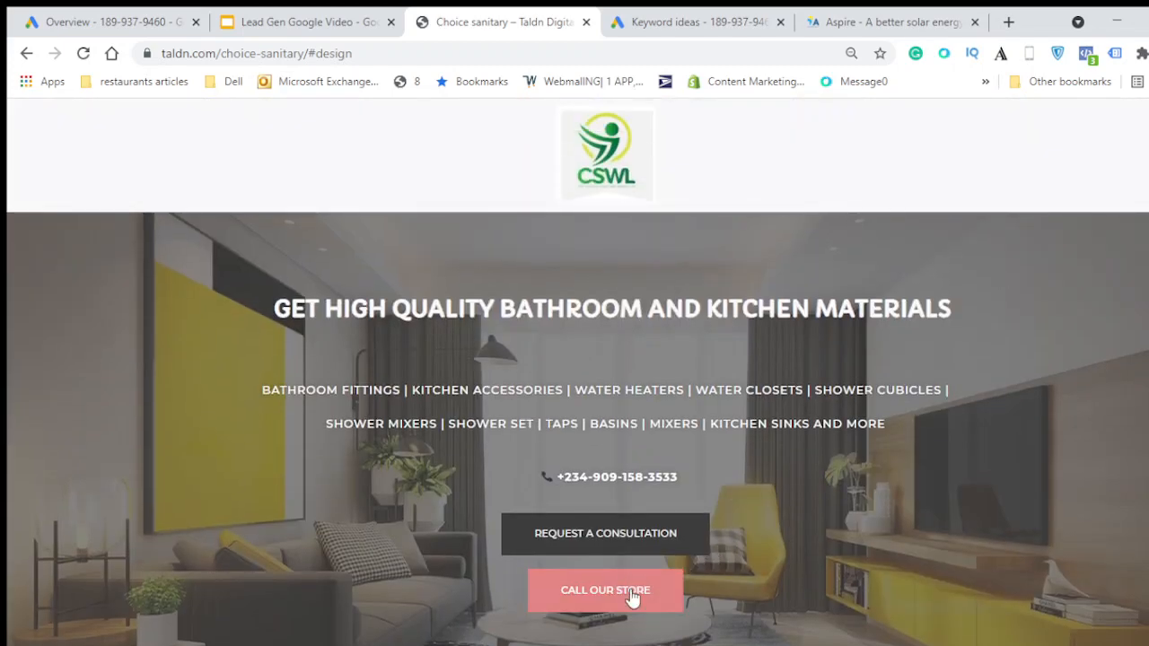
- Move through the open tabs back to the Lead Gen Google Video presentation
{"action": "left_click", "coordinate": [876, 23]}
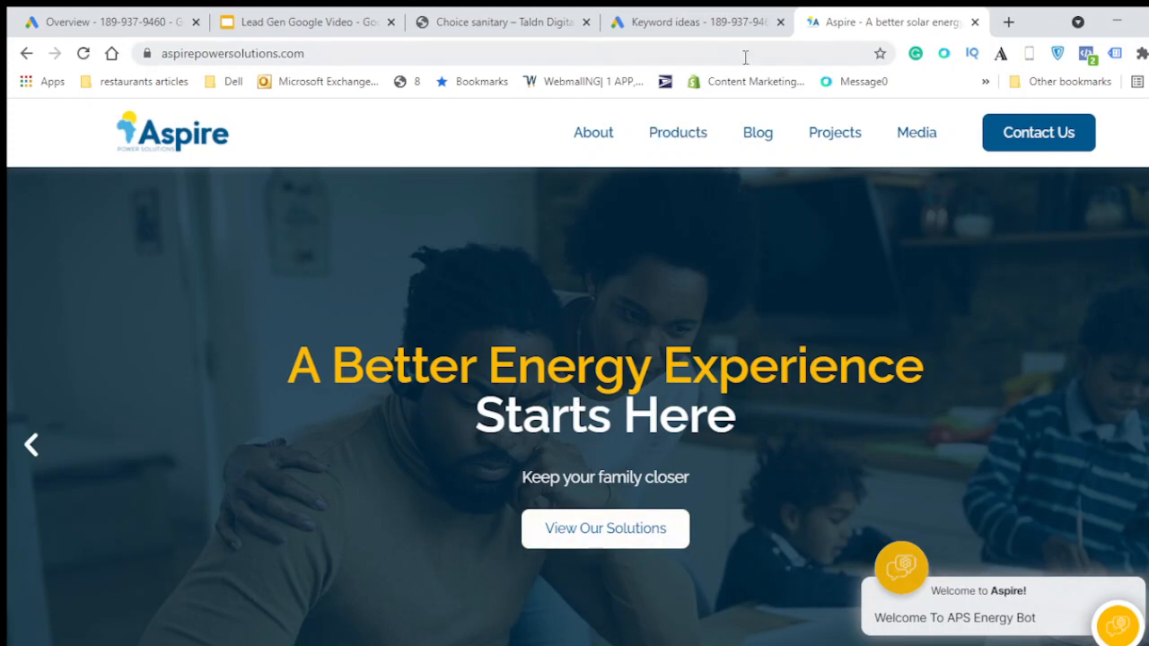
{"action": "left_click", "coordinate": [696, 25]}
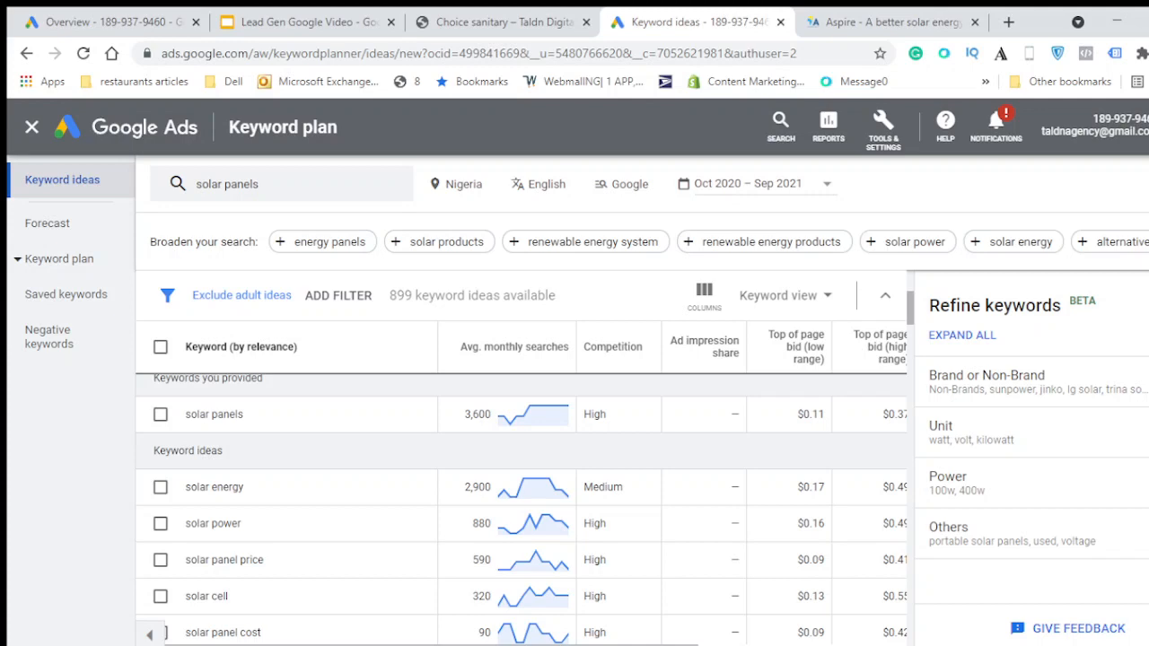
{"action": "left_click", "coordinate": [355, 16]}
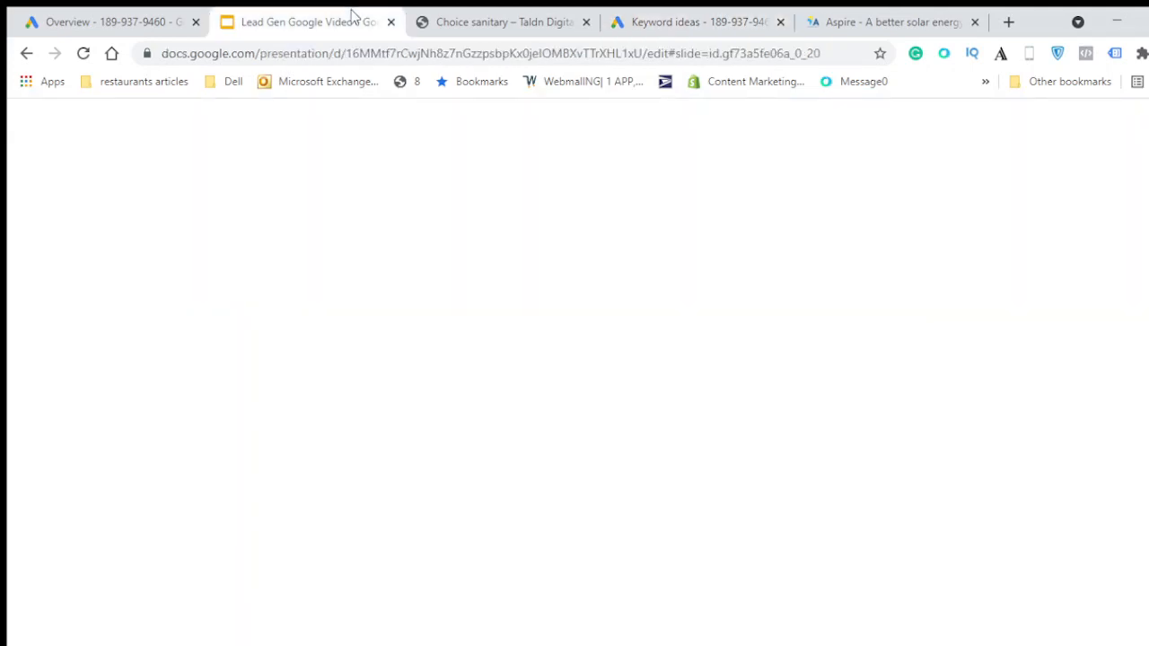
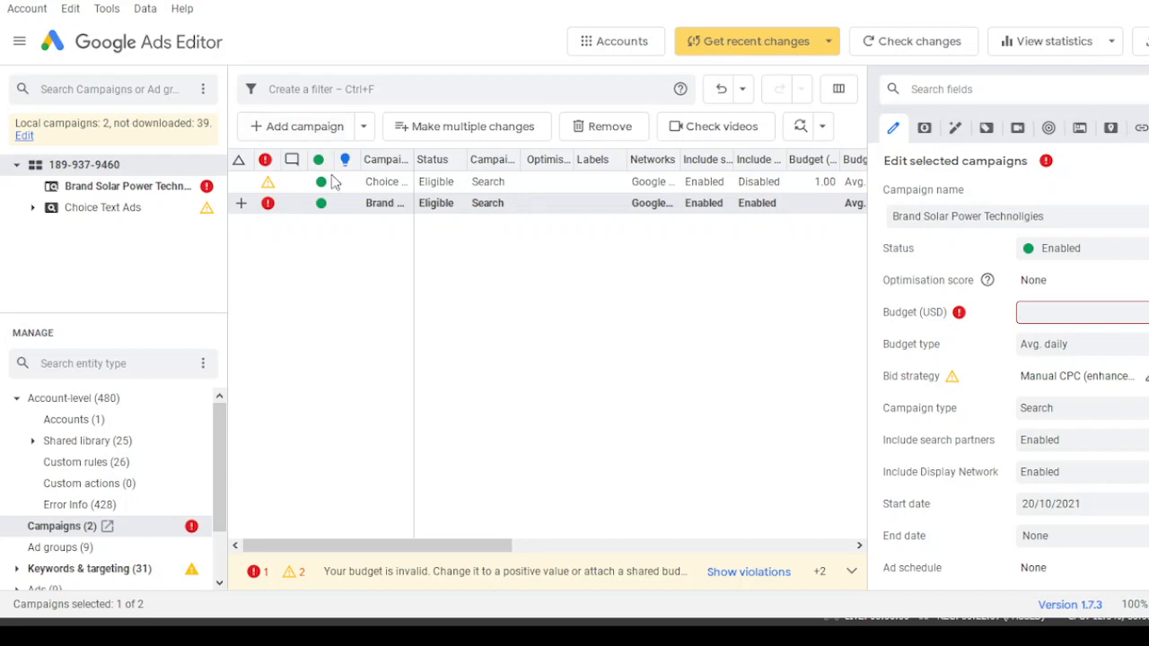
- Replace the misspelled Brand campaign with a new campaign named Brand Solar Power Technologies
{"action": "double_click", "coordinate": [382, 209]}
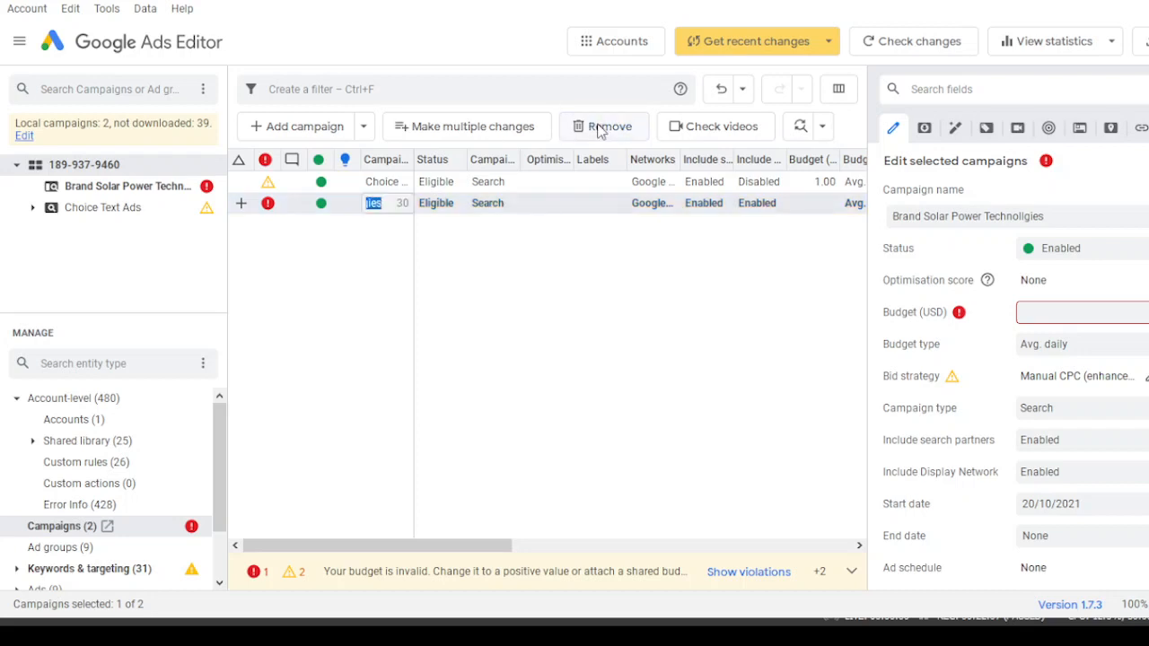
{"action": "left_click", "coordinate": [601, 128]}
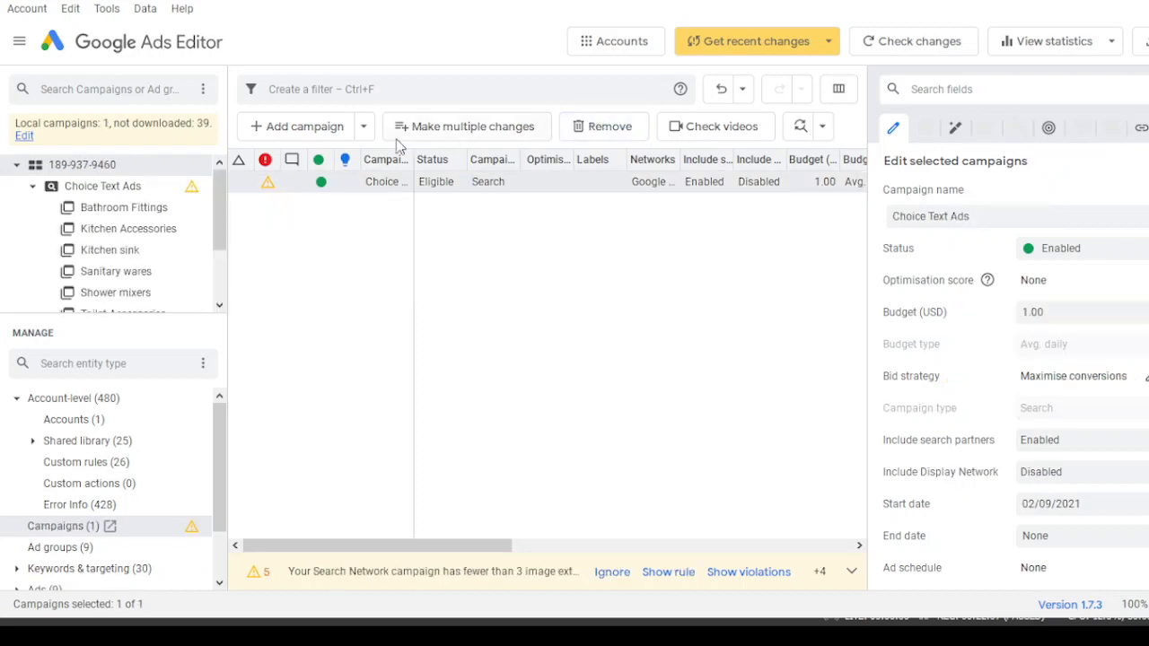
{"action": "left_click", "coordinate": [329, 130]}
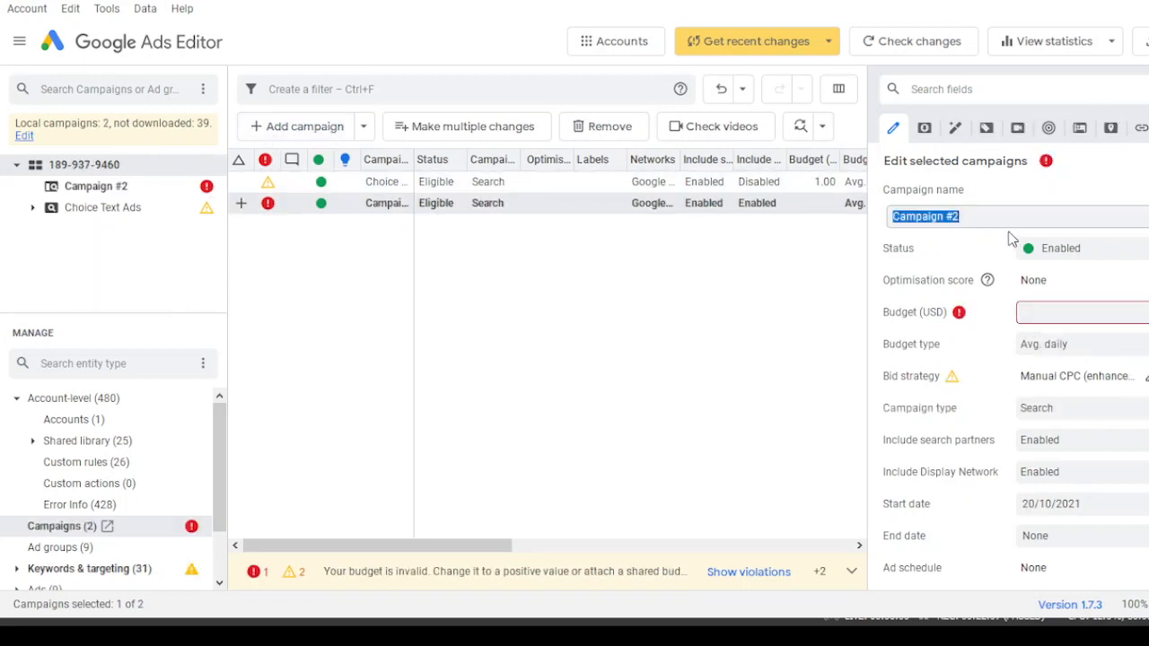
{"action": "type", "text": "Brand "}
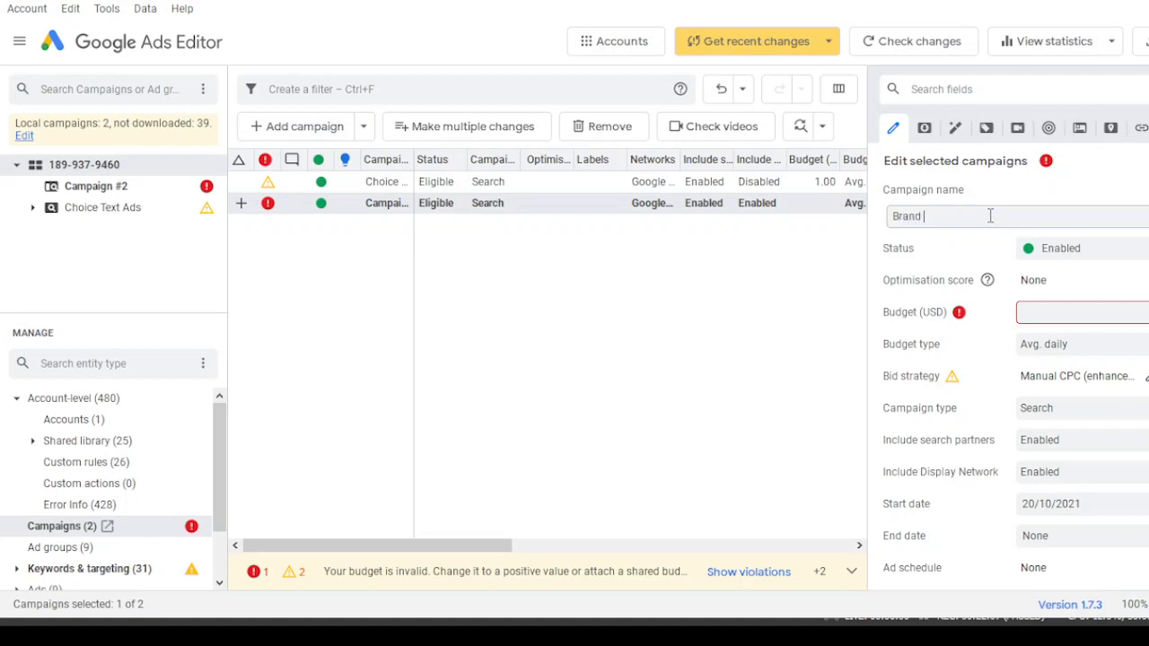
{"action": "type", "text": "Solar Power"}
{"action": "type", "text": " exact"}
{"action": "key", "text": "BackSpace"}
{"action": "key", "text": "BackSpace"}
{"action": "key", "text": "BackSpace"}
{"action": "key", "text": "BackSpace"}
{"action": "key", "text": "BackSpace"}
{"action": "key", "text": "BackSpace"}
{"action": "type", "text": "Technologies"}
{"action": "key", "text": "Return"}
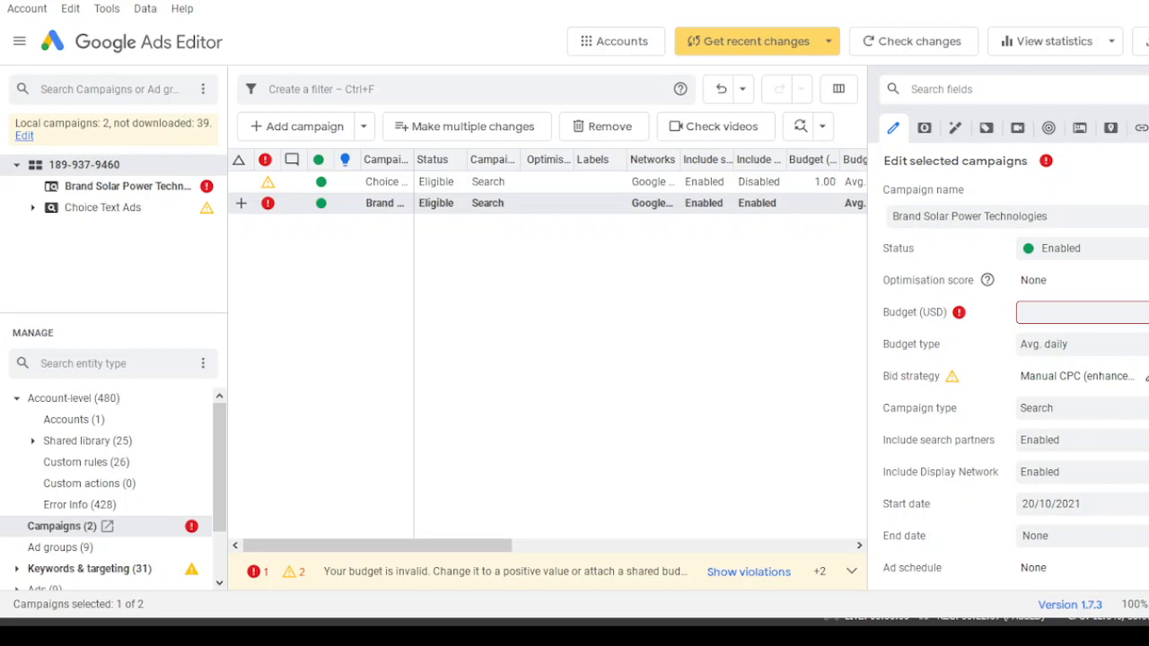
- Set the campaign's average daily budget to 13.33 USD
{"action": "type", "text": "13.33"}
{"action": "key", "text": "Tab"}
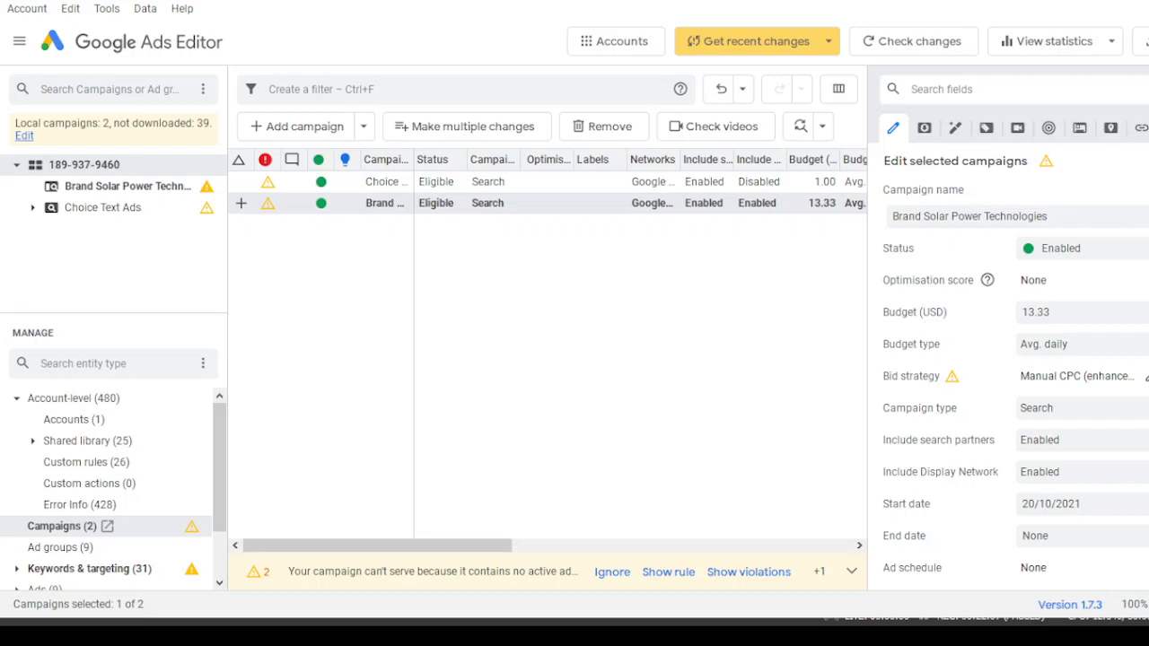
- Disable the Display Network for the Brand Solar Power Technologies campaign
{"action": "scroll", "coordinate": [1015, 365], "scroll_direction": "down", "scroll_amount": 1}
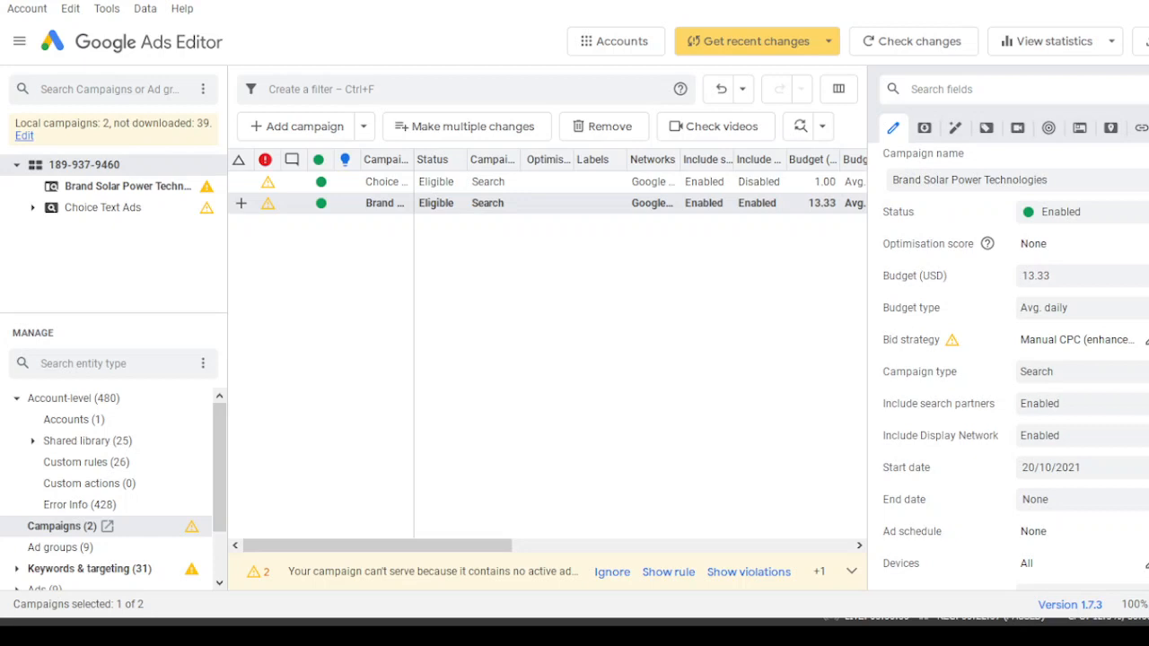
{"action": "scroll", "coordinate": [1009, 359], "scroll_direction": "down", "scroll_amount": 2}
{"action": "scroll", "coordinate": [1016, 365], "scroll_direction": "up", "scroll_amount": 1}
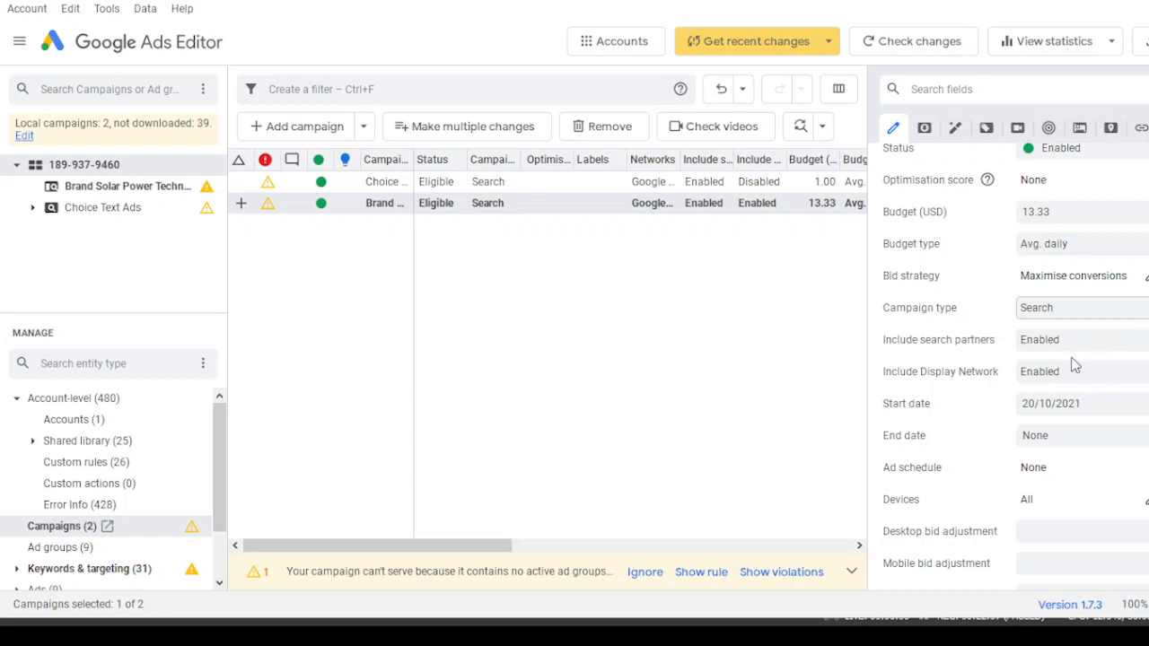
{"action": "scroll", "coordinate": [1132, 260], "scroll_direction": "down", "scroll_amount": 2}
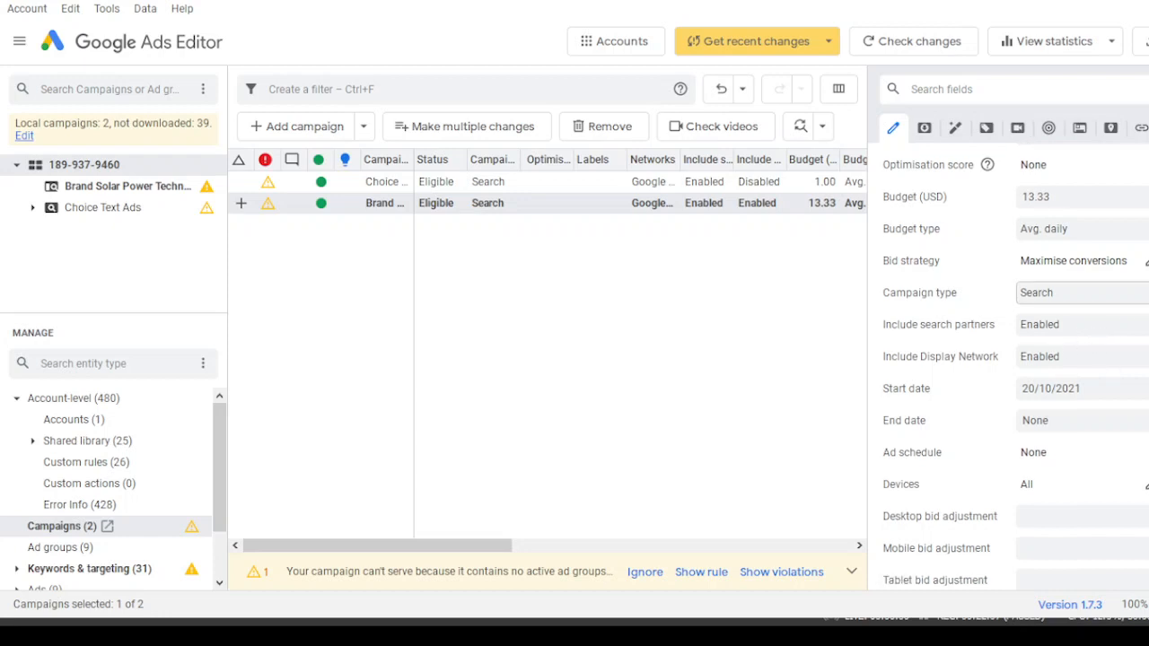
{"action": "scroll", "coordinate": [1132, 260], "scroll_direction": "up", "scroll_amount": 1}
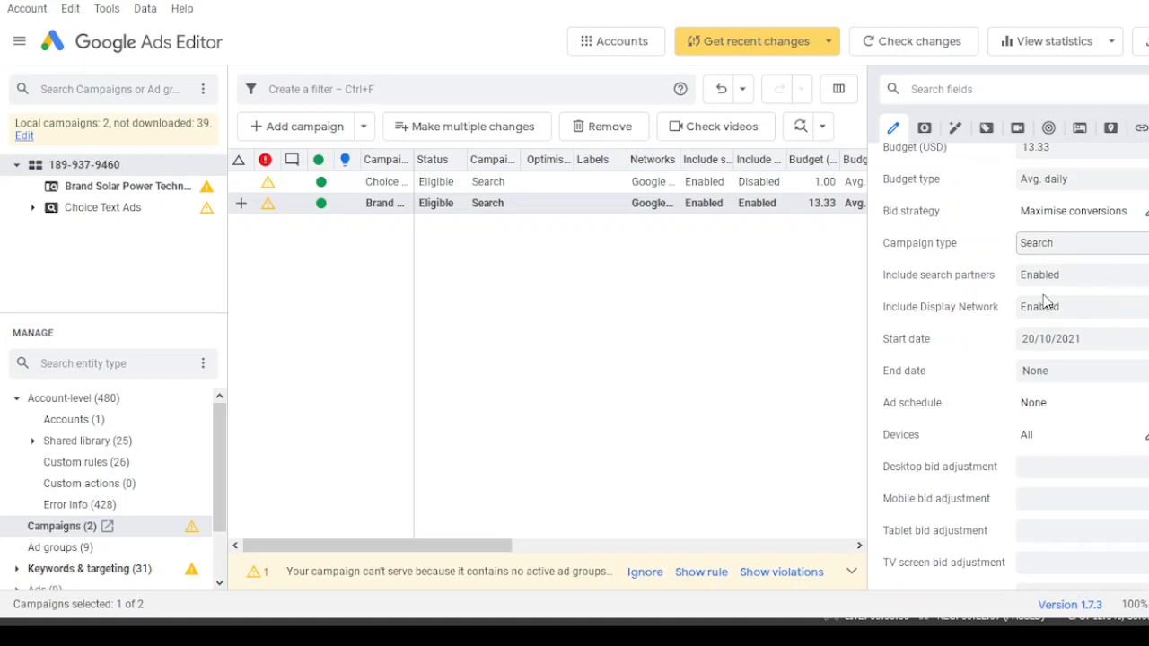
{"action": "left_click", "coordinate": [1042, 351]}
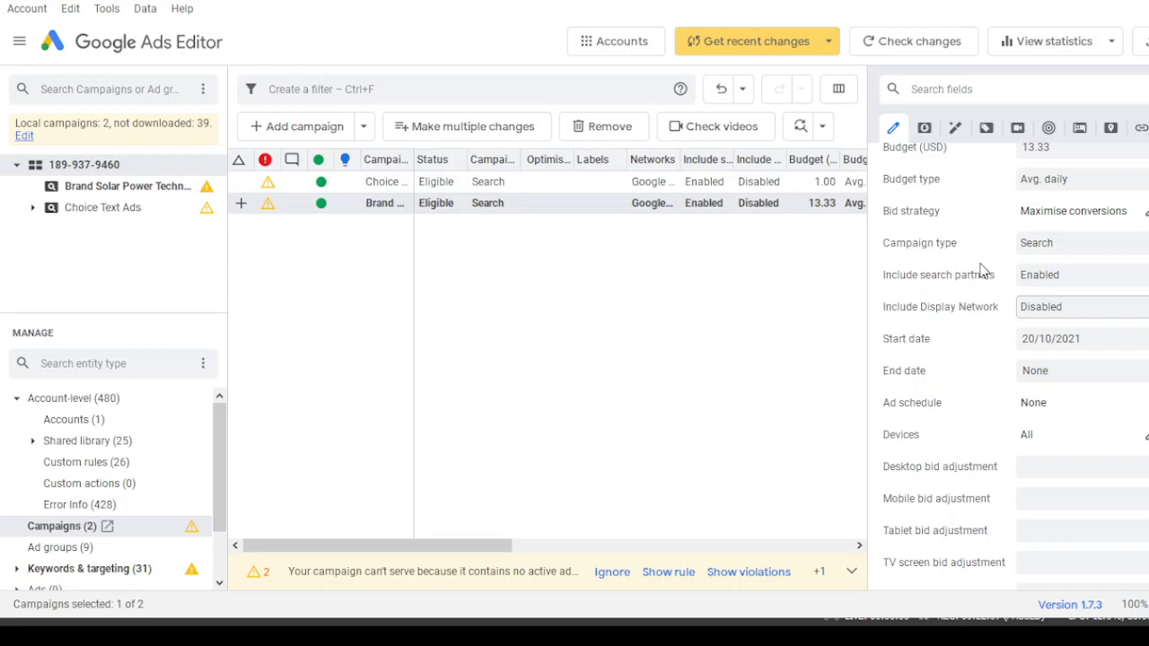
- Scroll through the remaining campaign settings to review them
{"action": "scroll", "coordinate": [1014, 359], "scroll_direction": "down", "scroll_amount": 2}
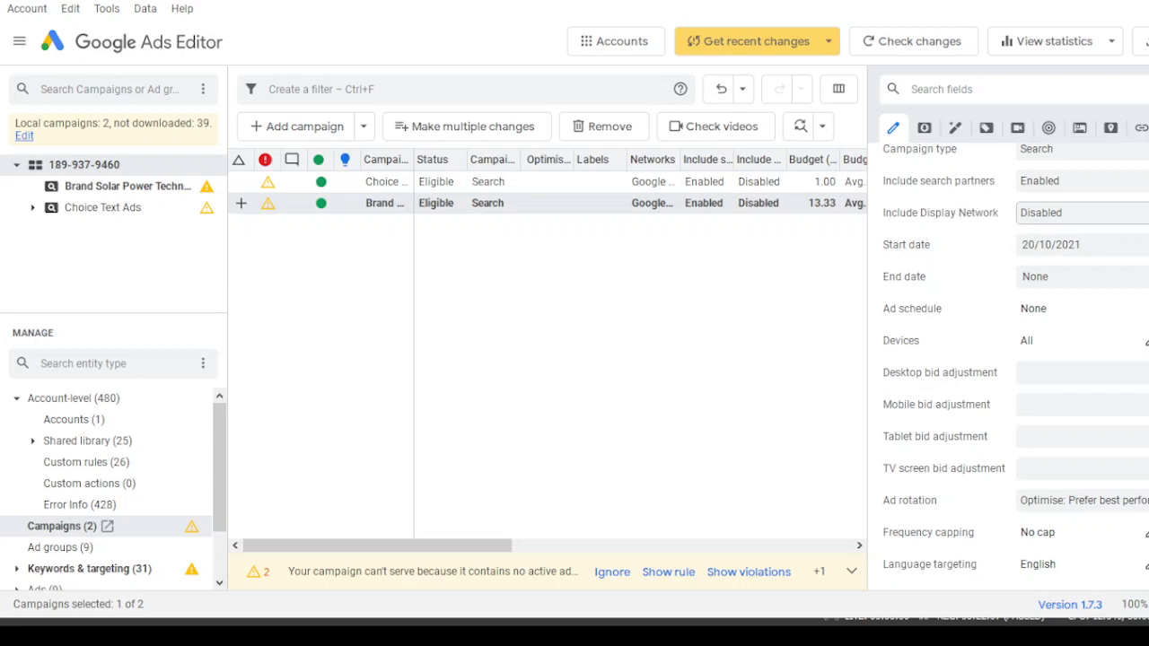
{"action": "scroll", "coordinate": [1014, 359], "scroll_direction": "down", "scroll_amount": 5}
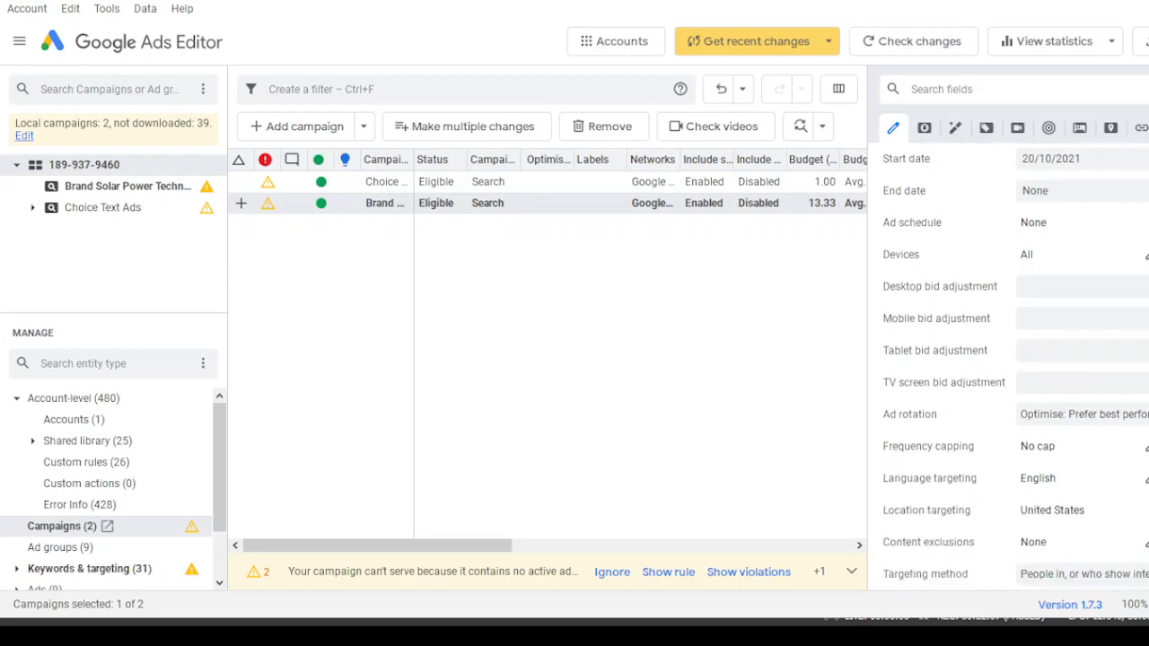
{"action": "scroll", "coordinate": [1014, 359], "scroll_direction": "down", "scroll_amount": 4}
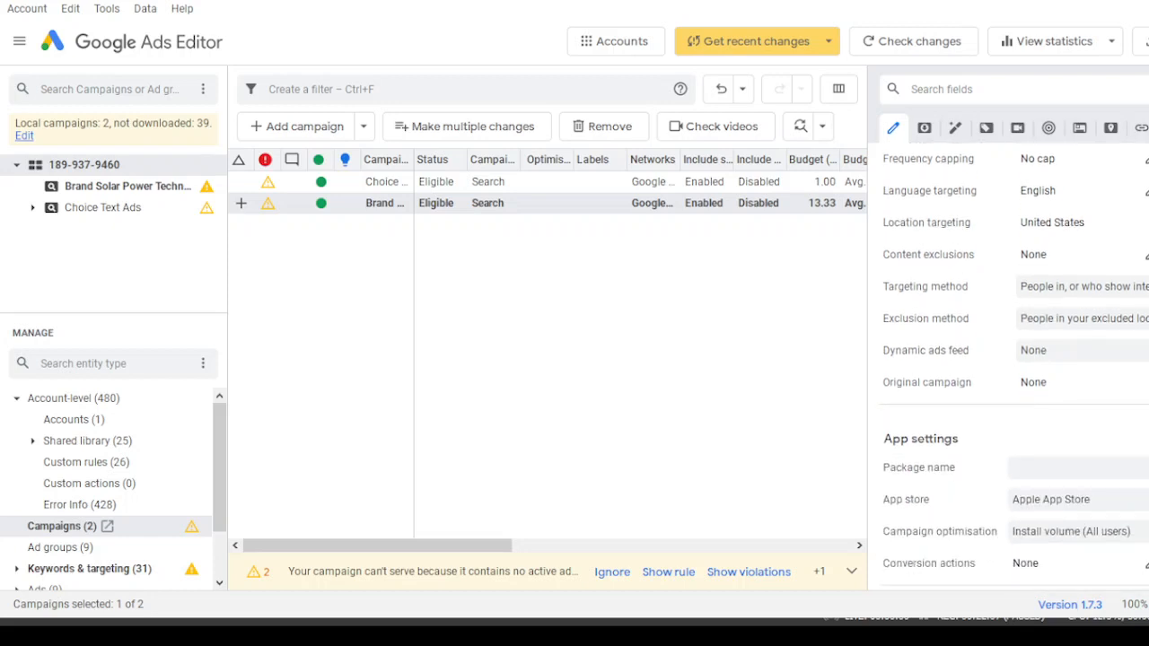
{"action": "scroll", "coordinate": [1014, 359], "scroll_direction": "down", "scroll_amount": 2}
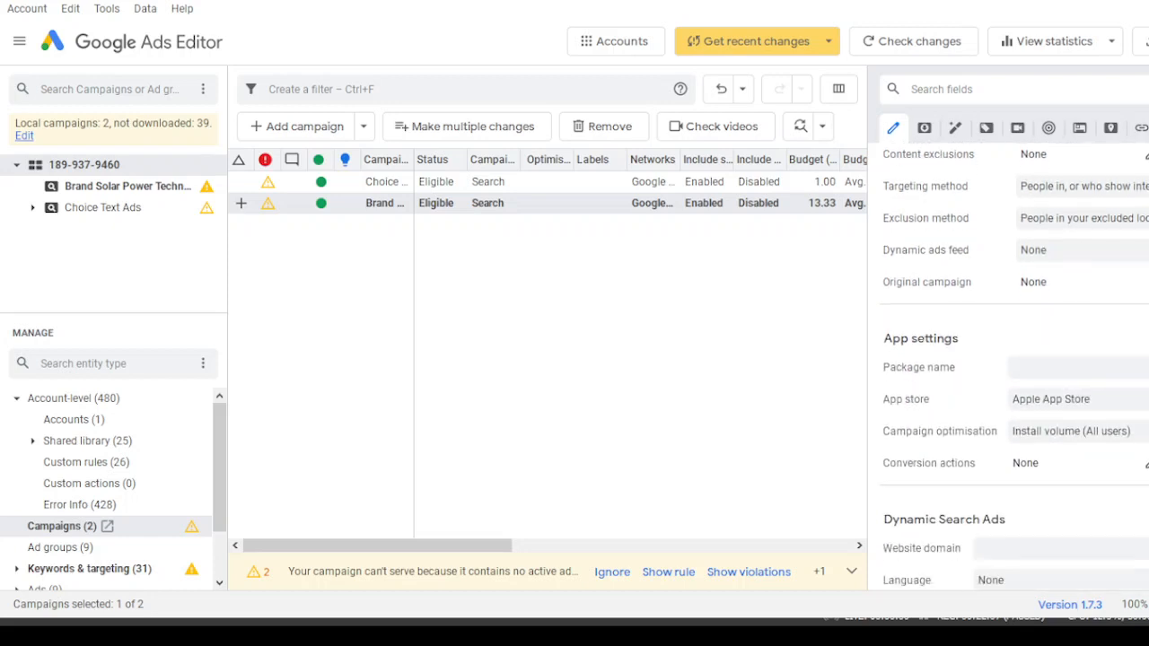
{"action": "scroll", "coordinate": [1014, 359], "scroll_direction": "down", "scroll_amount": 20}
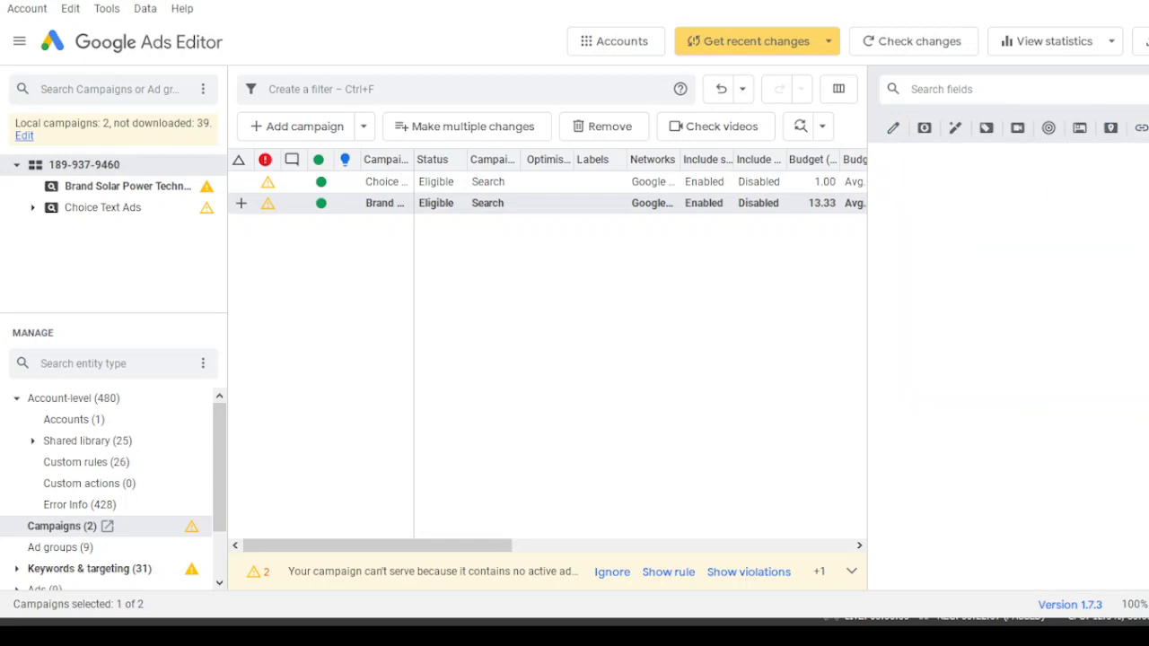
{"action": "scroll", "coordinate": [1014, 359], "scroll_direction": "up", "scroll_amount": 20}
{"action": "scroll", "coordinate": [1014, 359], "scroll_direction": "up", "scroll_amount": 10}
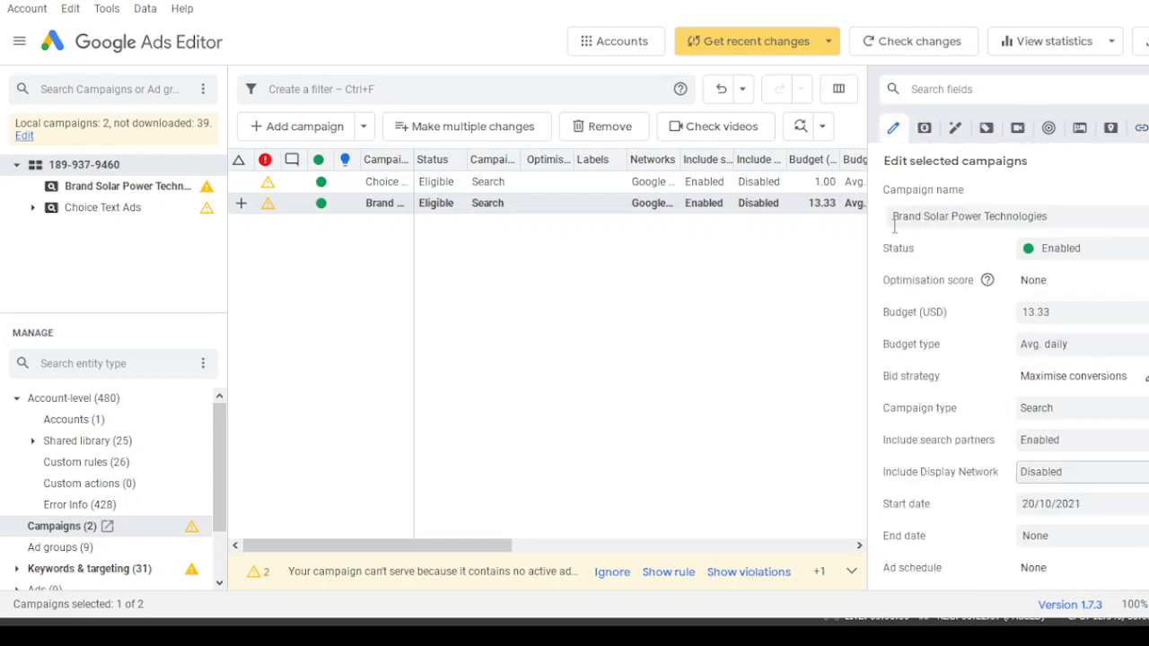
- Add an ad group named Solar Panel to the Brand Solar Power Technologies campaign
{"action": "left_click", "coordinate": [249, 268]}
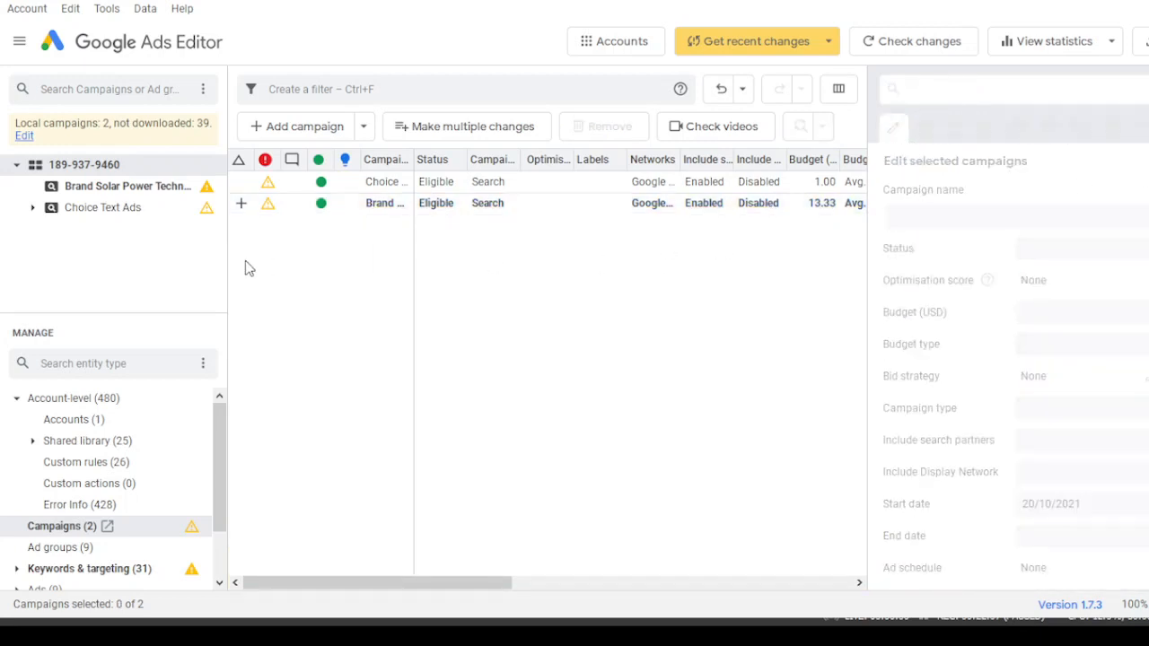
{"action": "left_click", "coordinate": [90, 209]}
{"action": "left_click", "coordinate": [81, 189]}
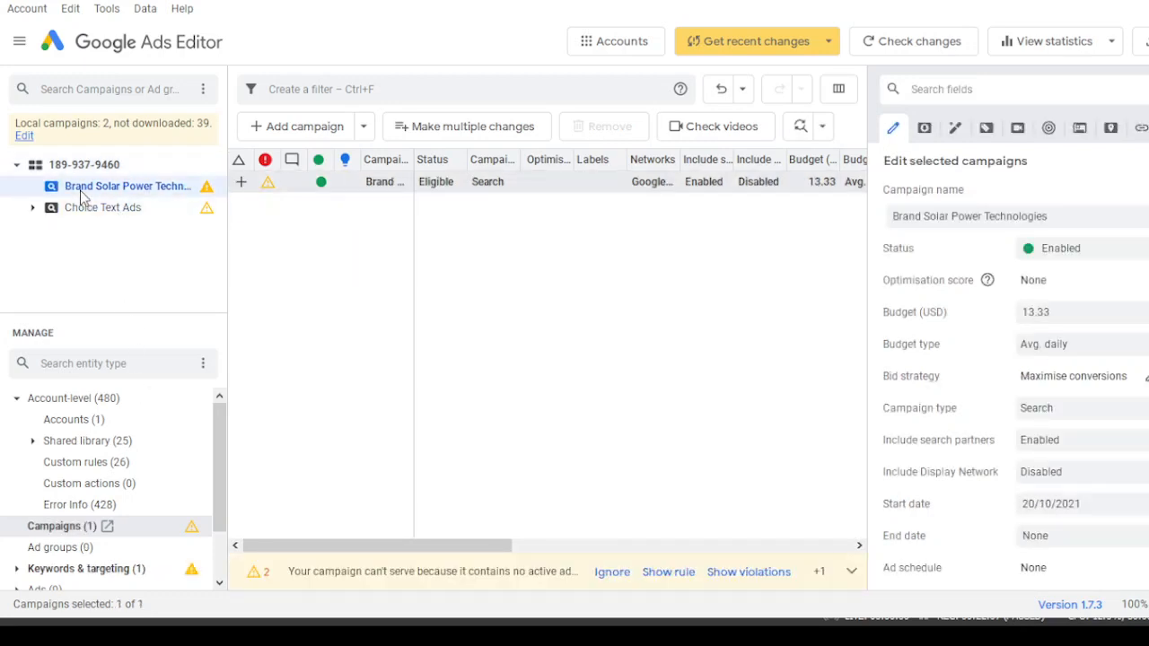
{"action": "left_click_drag", "start_coordinate": [222, 482], "coordinate": [222, 510]}
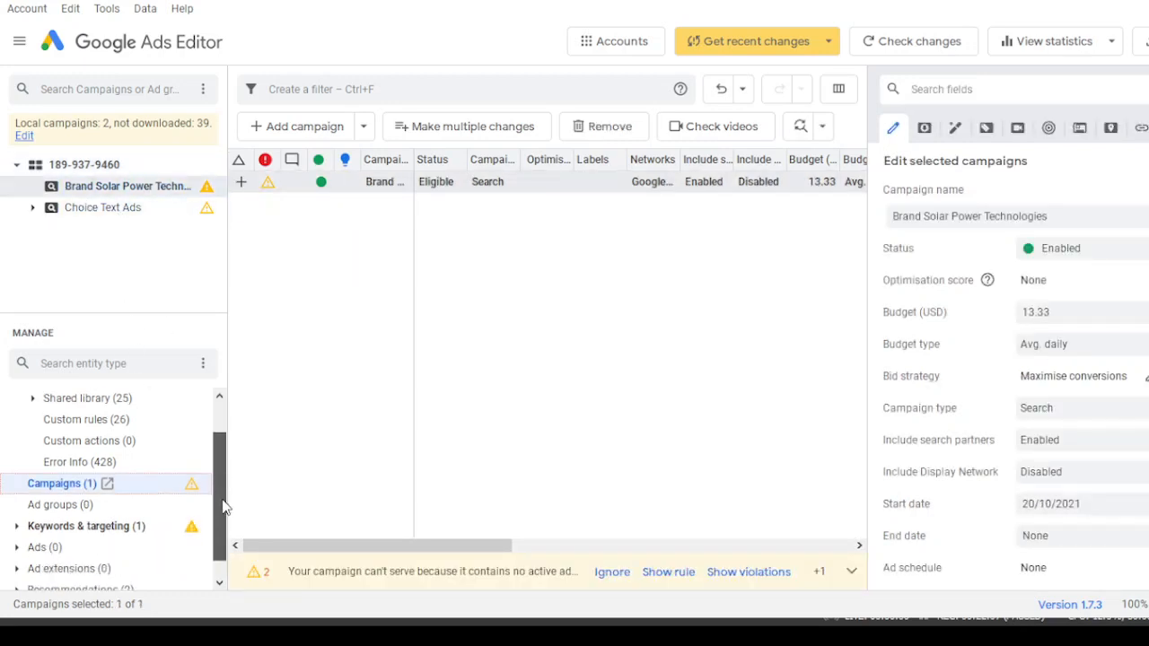
{"action": "left_click", "coordinate": [74, 508]}
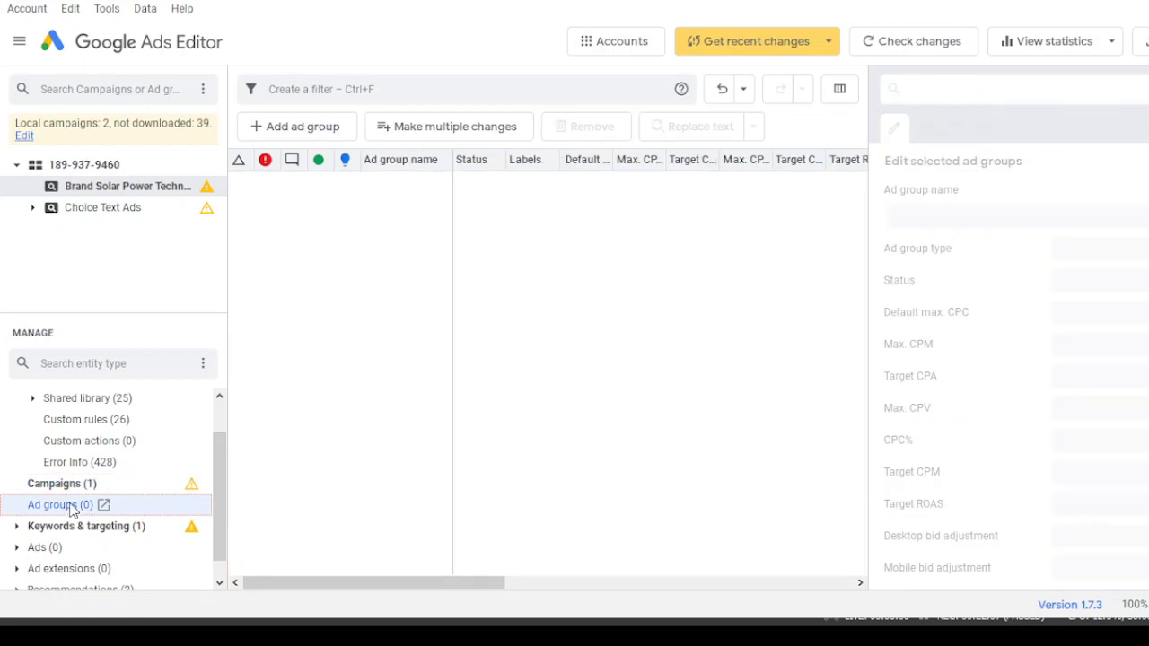
{"action": "left_click", "coordinate": [314, 134]}
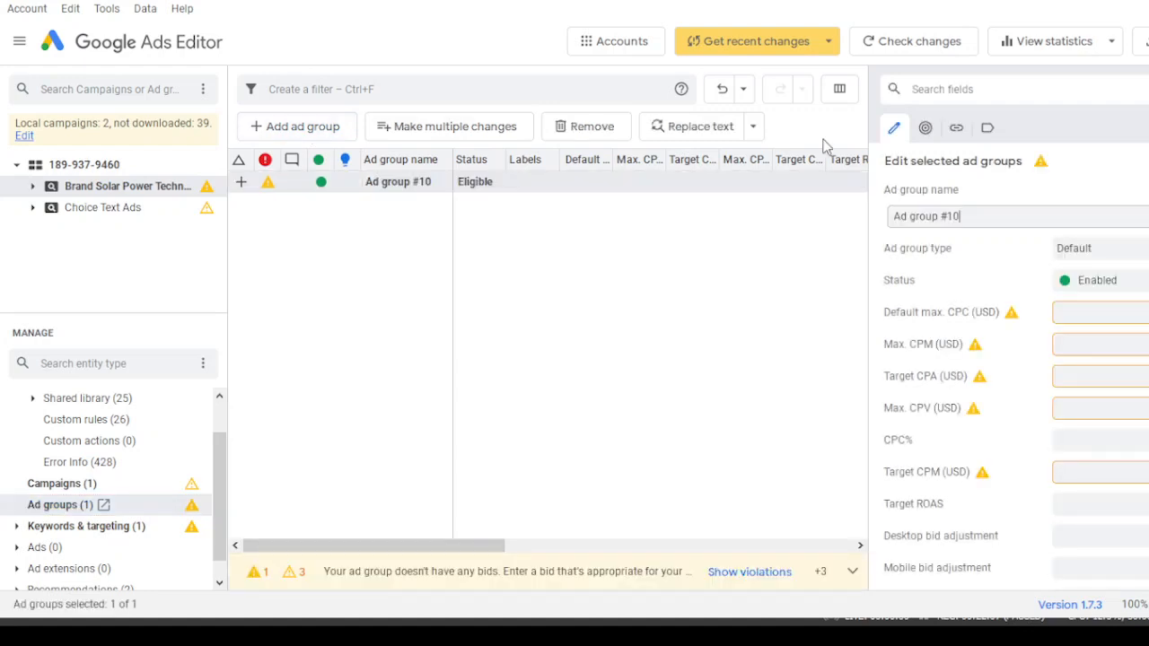
{"action": "left_click_drag", "start_coordinate": [995, 215], "coordinate": [892, 215]}
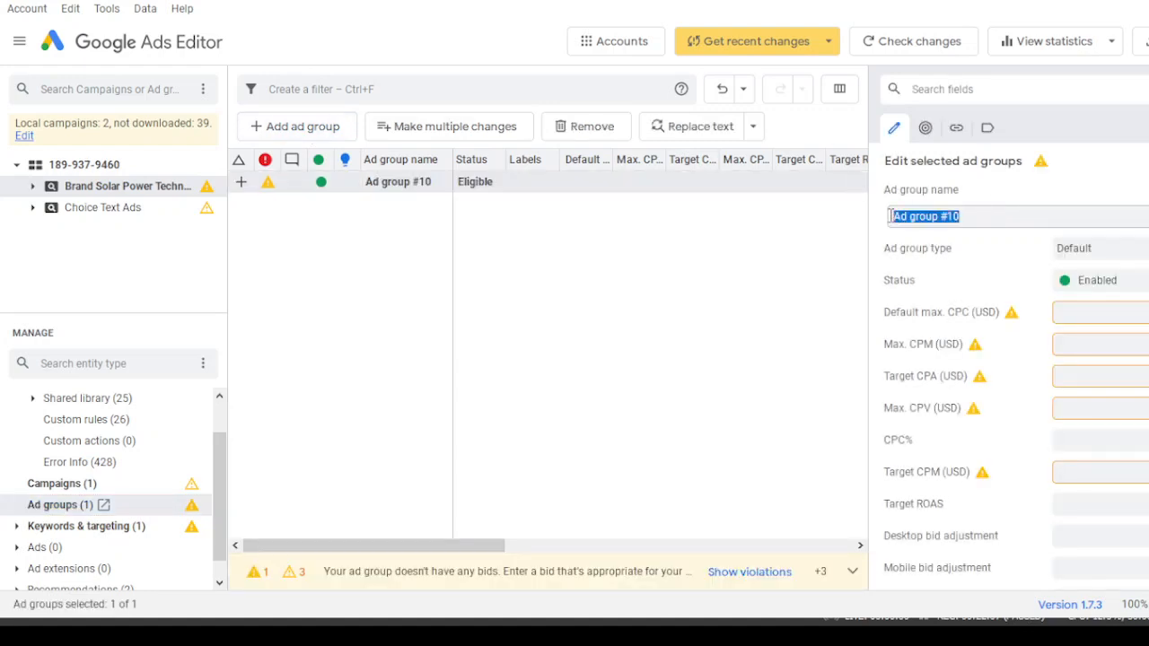
{"action": "type", "text": "Solar"}
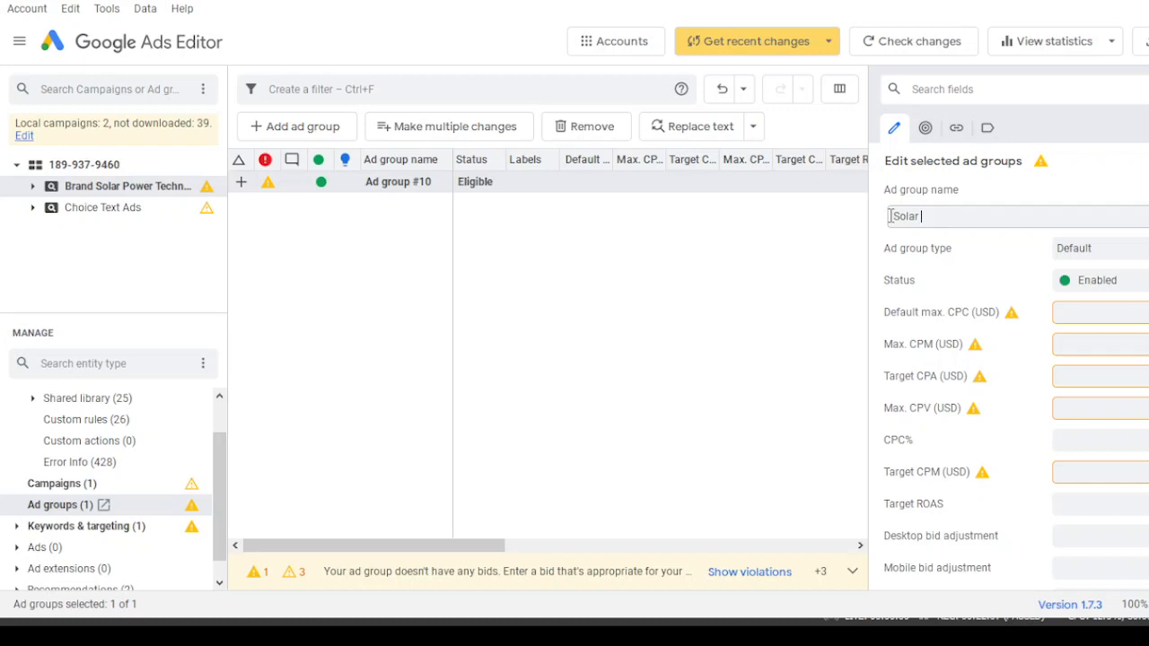
{"action": "type", "text": "Panel"}
{"action": "scroll", "coordinate": [1016, 366], "scroll_direction": "down", "scroll_amount": 5}
{"action": "scroll", "coordinate": [1016, 367], "scroll_direction": "down", "scroll_amount": 5}
{"action": "scroll", "coordinate": [1016, 366], "scroll_direction": "up", "scroll_amount": 8}
{"action": "left_click", "coordinate": [483, 228]}
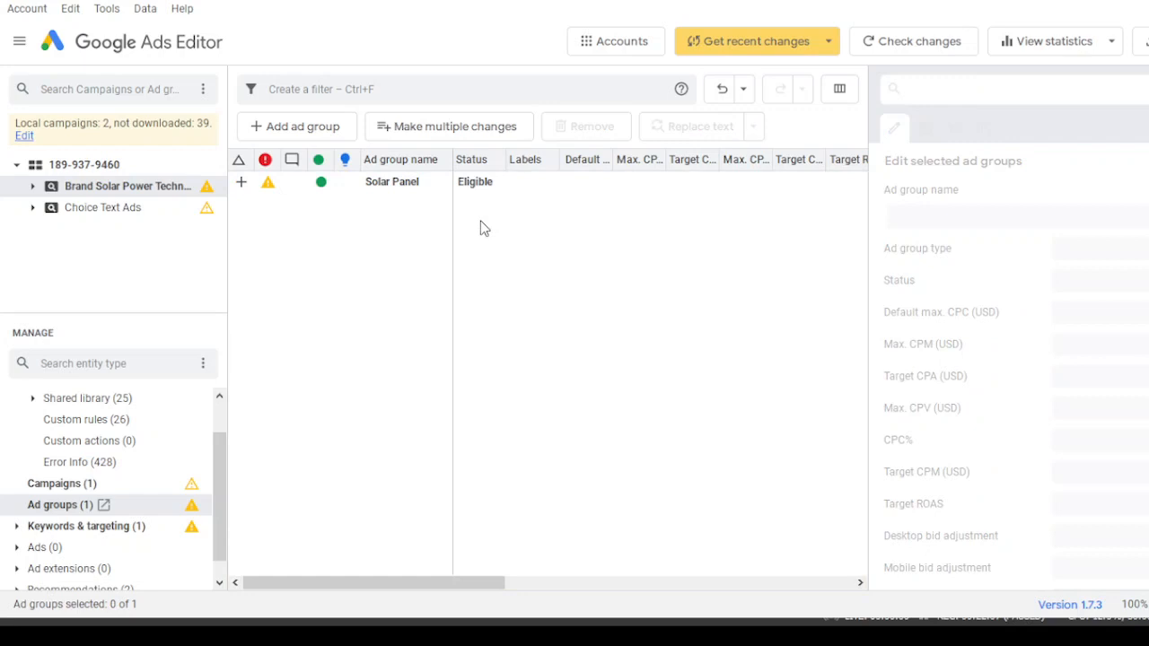
- Add the broad-match keyword solar panel+ to the Solar Panel ad group
{"action": "left_click", "coordinate": [359, 187]}
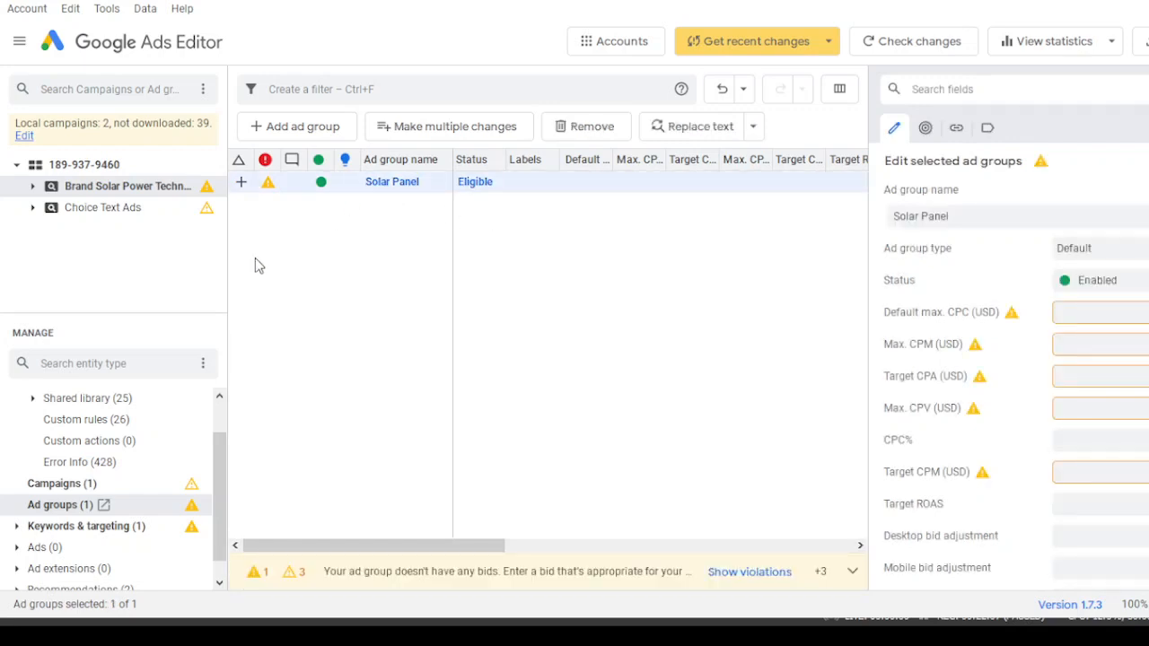
{"action": "left_click", "coordinate": [127, 532]}
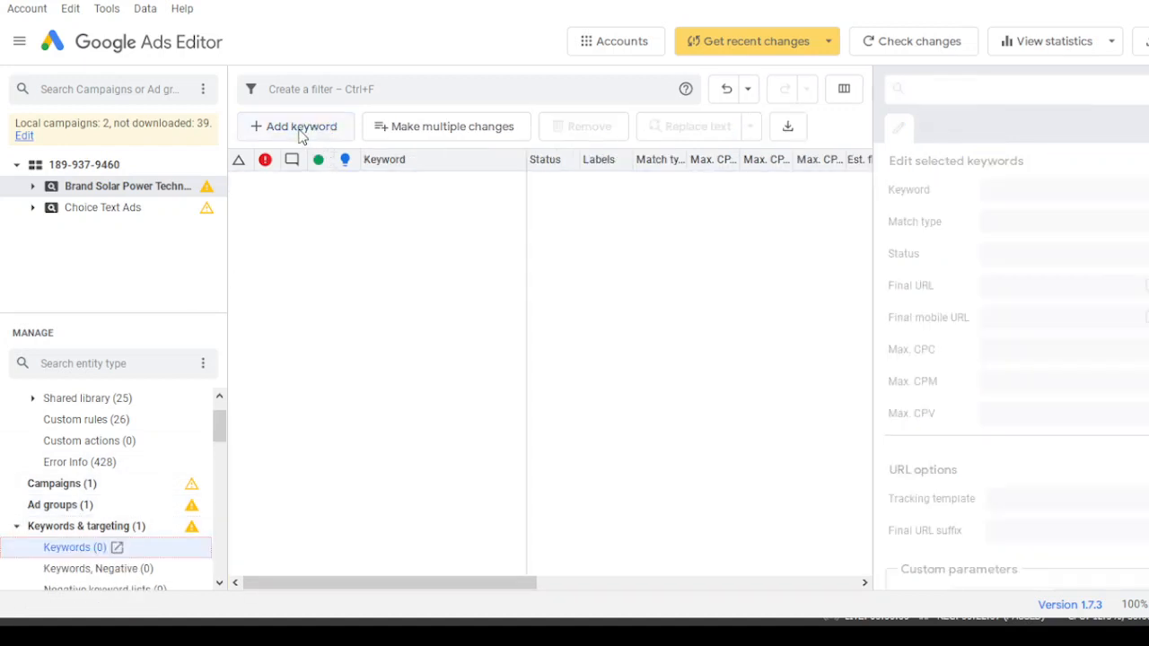
{"action": "left_click", "coordinate": [301, 134]}
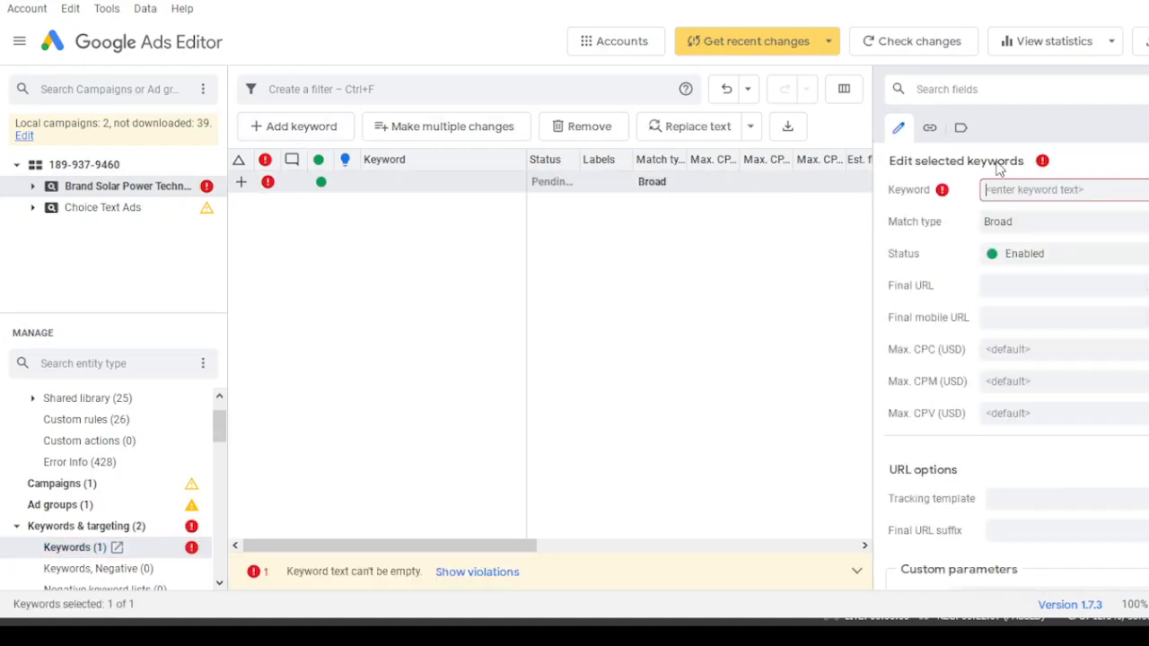
{"action": "type", "text": "s"}
{"action": "key", "text": "BackSpace"}
{"action": "type", "text": "solar panel"}
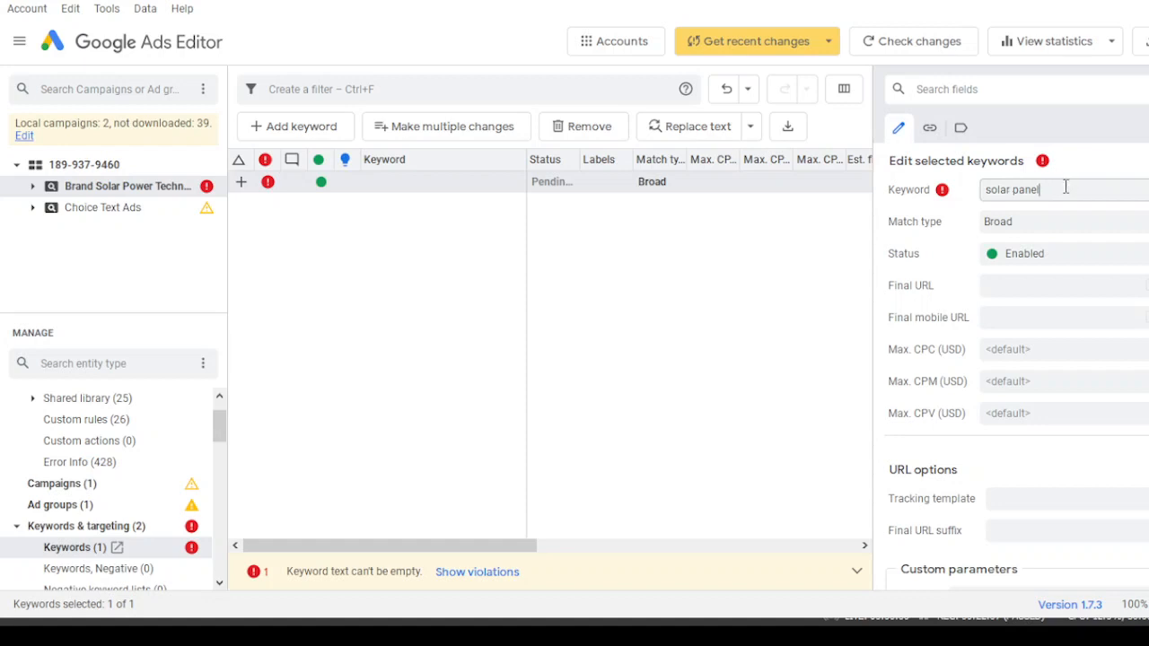
{"action": "left_click", "coordinate": [1035, 224]}
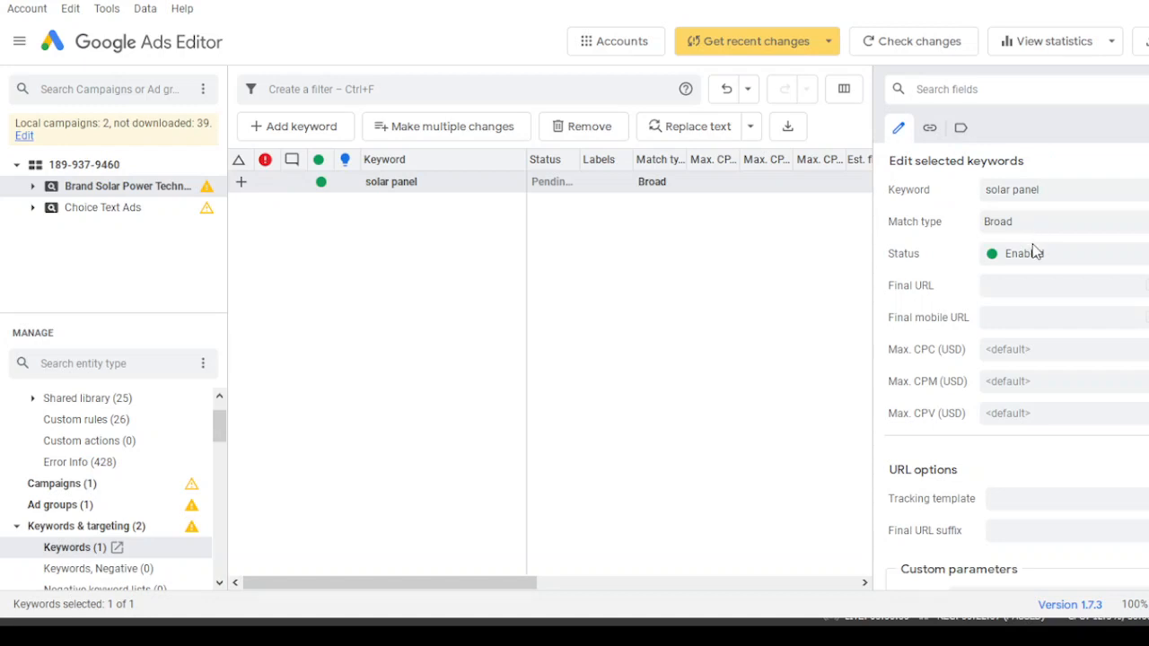
{"action": "left_click", "coordinate": [1066, 190]}
{"action": "left_click", "coordinate": [366, 184]}
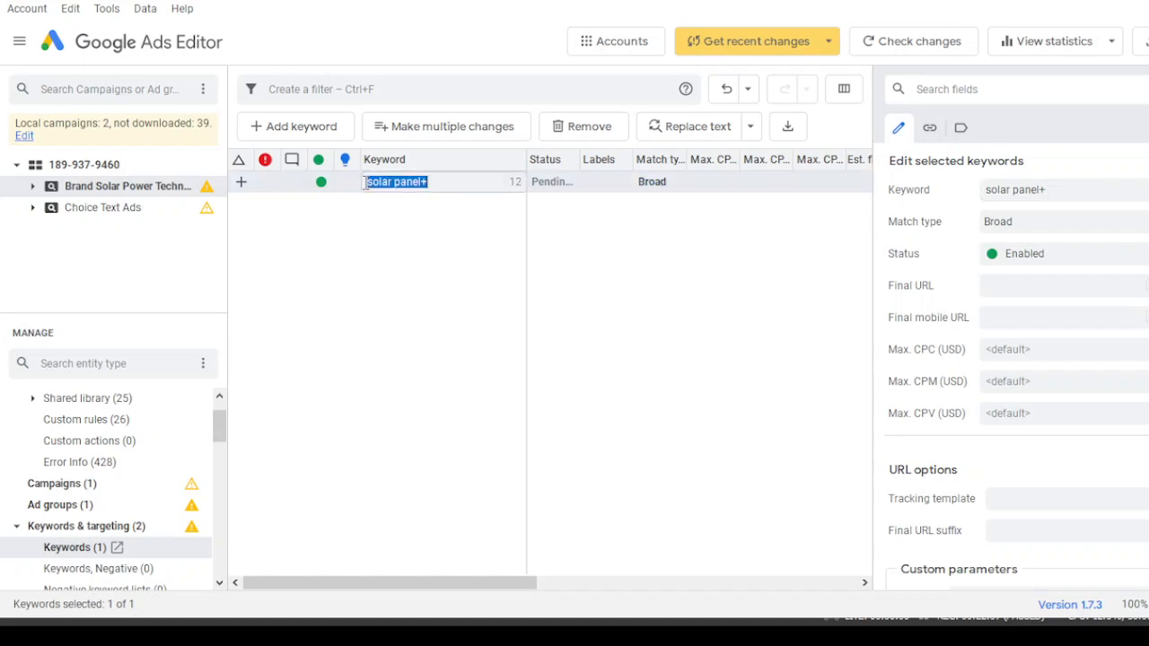
{"action": "left_click", "coordinate": [422, 248]}
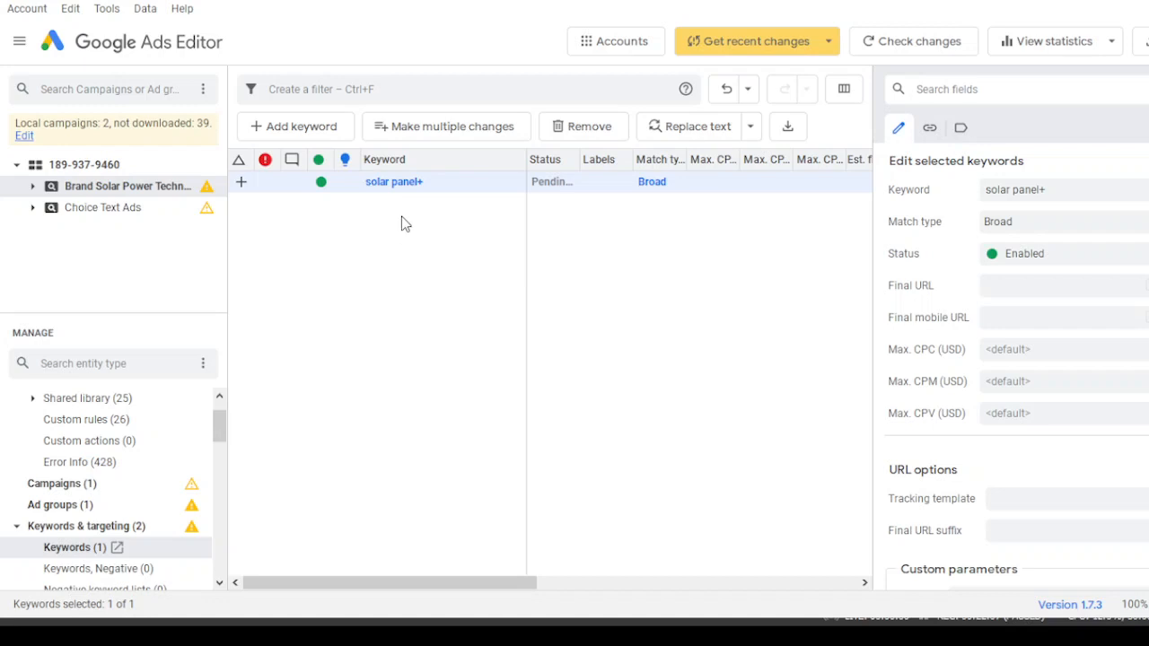
- Paste a copy of the keyword and remove its trailing plus to make solar panel
{"action": "left_click", "coordinate": [378, 205]}
{"action": "left_click", "coordinate": [378, 205]}
{"action": "left_click", "coordinate": [378, 205]}
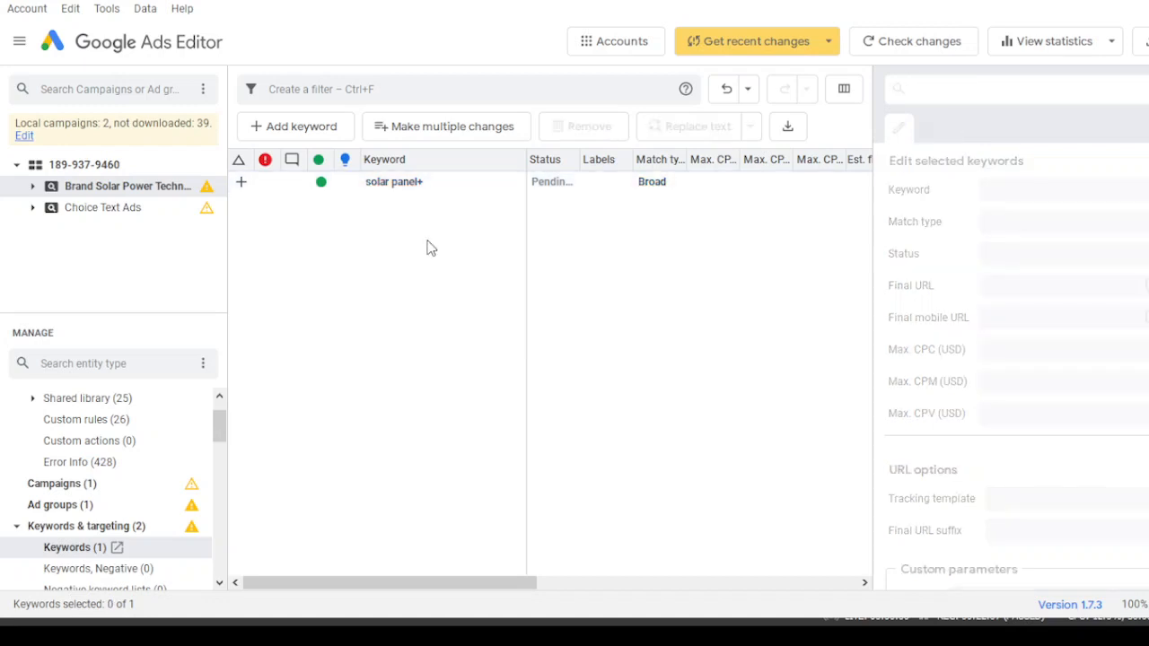
{"action": "key", "text": "ctrl+v"}
{"action": "left_click", "coordinate": [1069, 192]}
{"action": "key", "text": "BackSpace"}
{"action": "key", "text": "Return"}
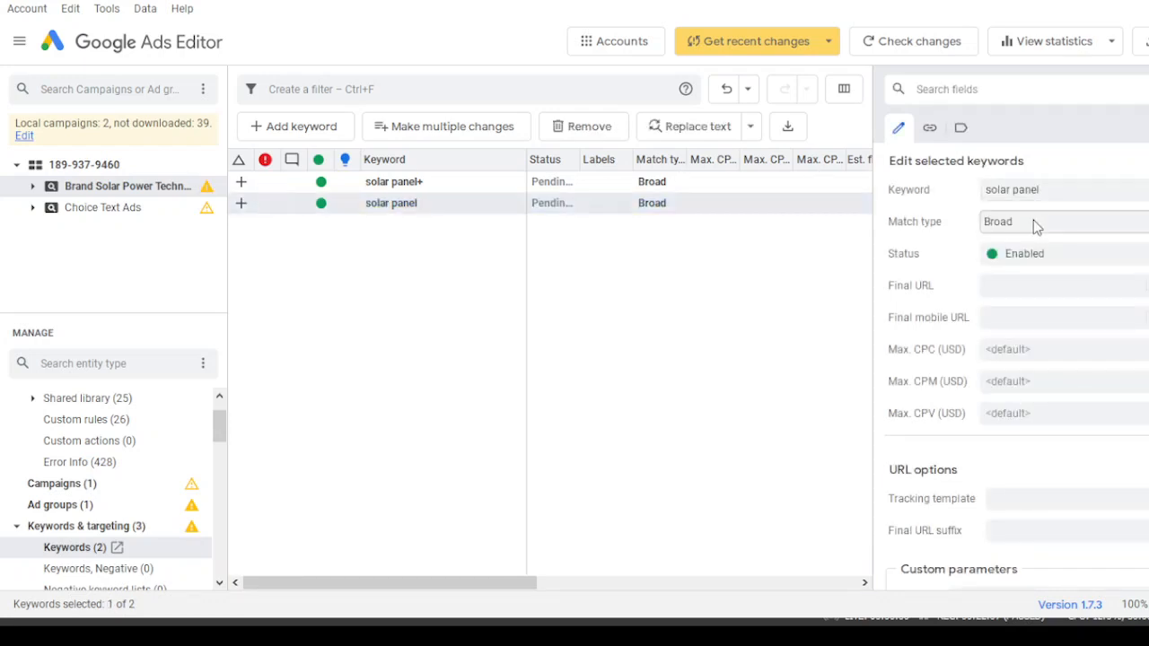
- Set the second solar panel keyword's match type to Phrase
{"action": "left_click", "coordinate": [1026, 263]}
{"action": "left_click", "coordinate": [442, 203]}
{"action": "left_click", "coordinate": [443, 205]}
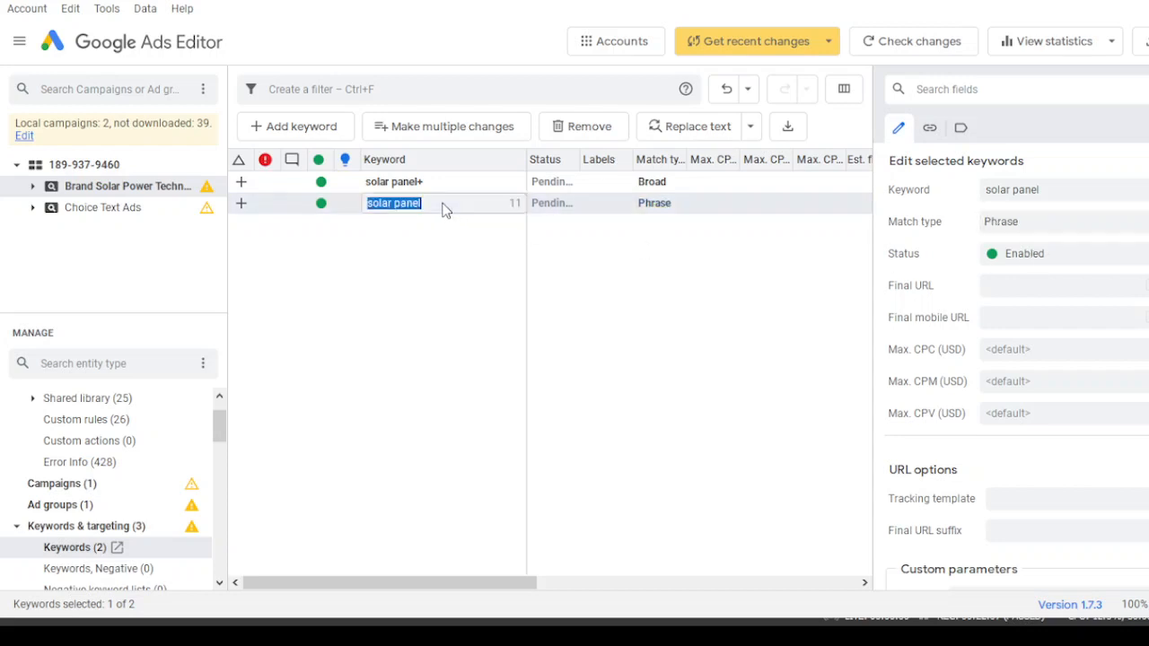
- Paste another copy of the solar panel+ keyword and set its match type to Exact
{"action": "left_click", "coordinate": [418, 237]}
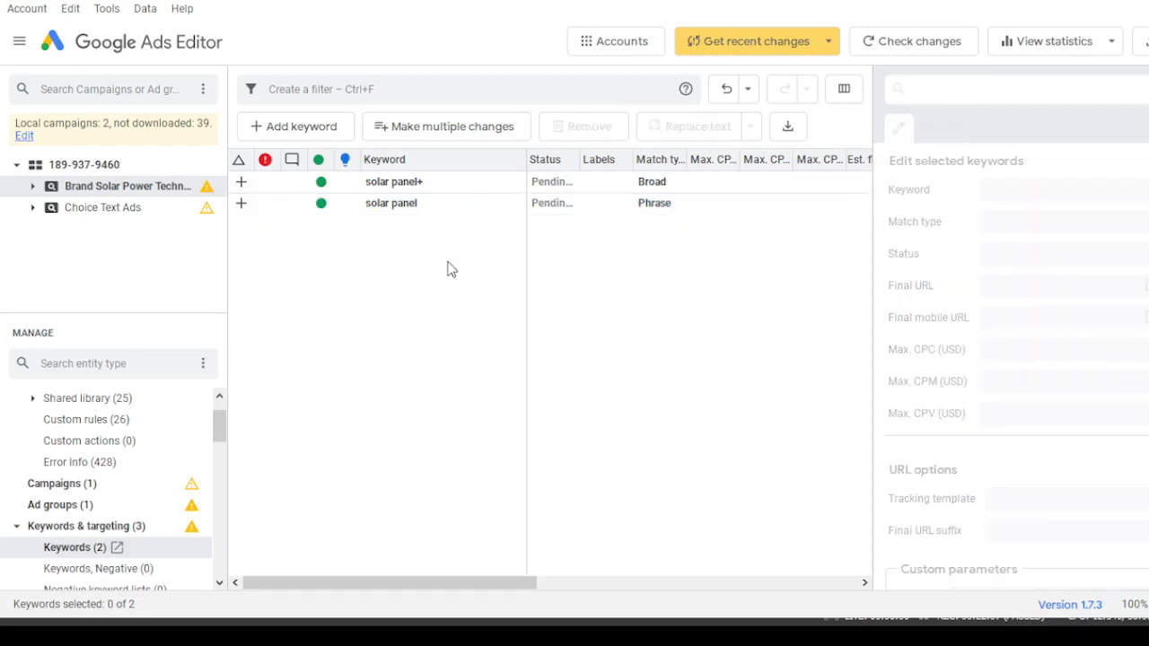
{"action": "key", "text": "ctrl+v"}
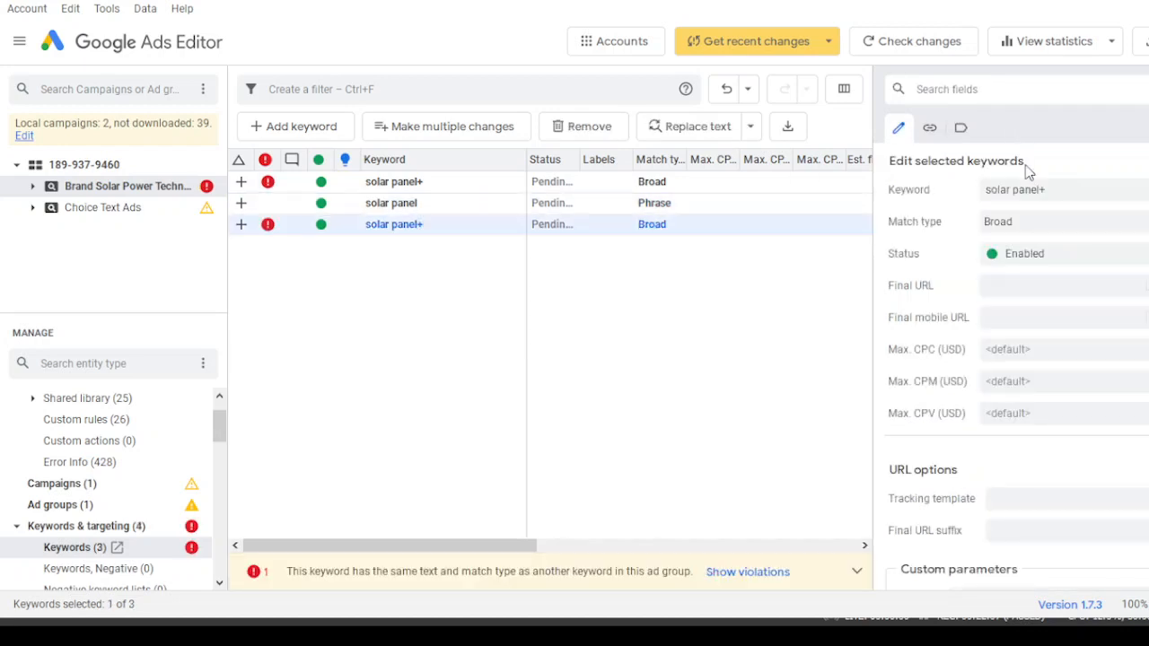
{"action": "left_click", "coordinate": [1057, 221]}
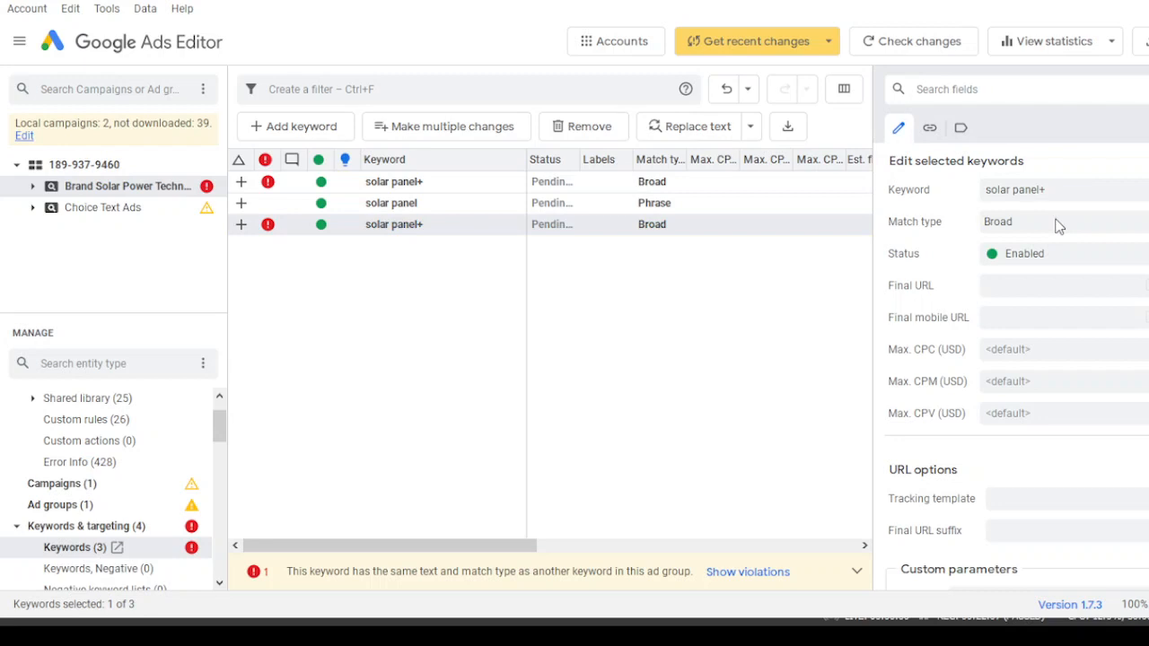
{"action": "left_click", "coordinate": [1039, 295]}
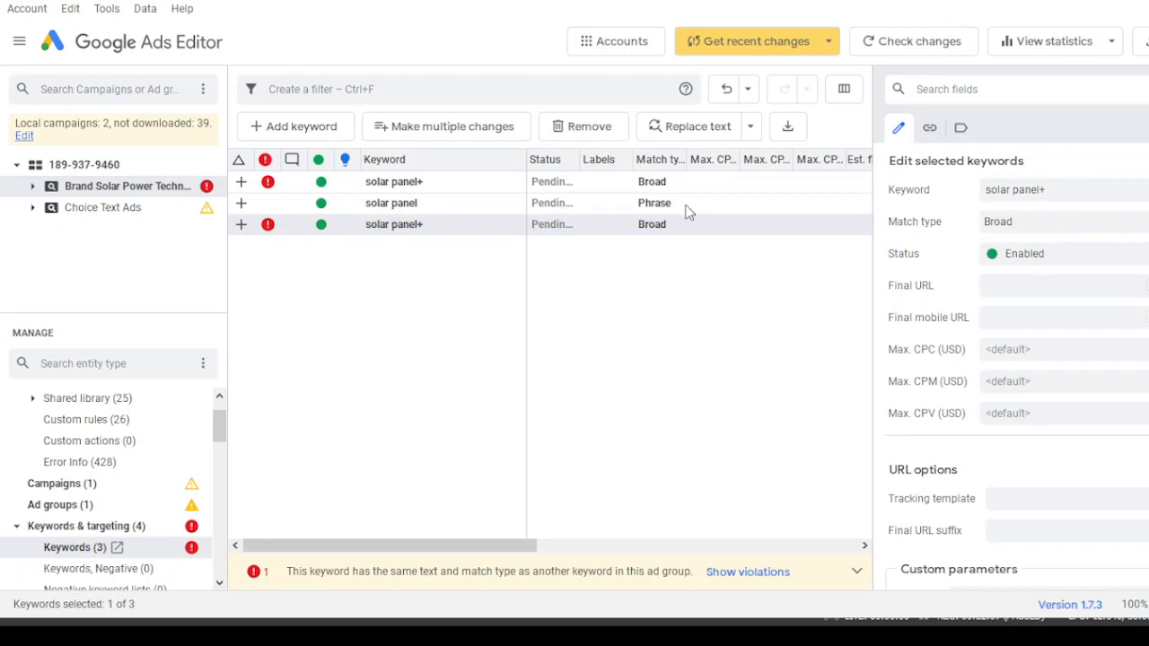
{"action": "left_click", "coordinate": [401, 292]}
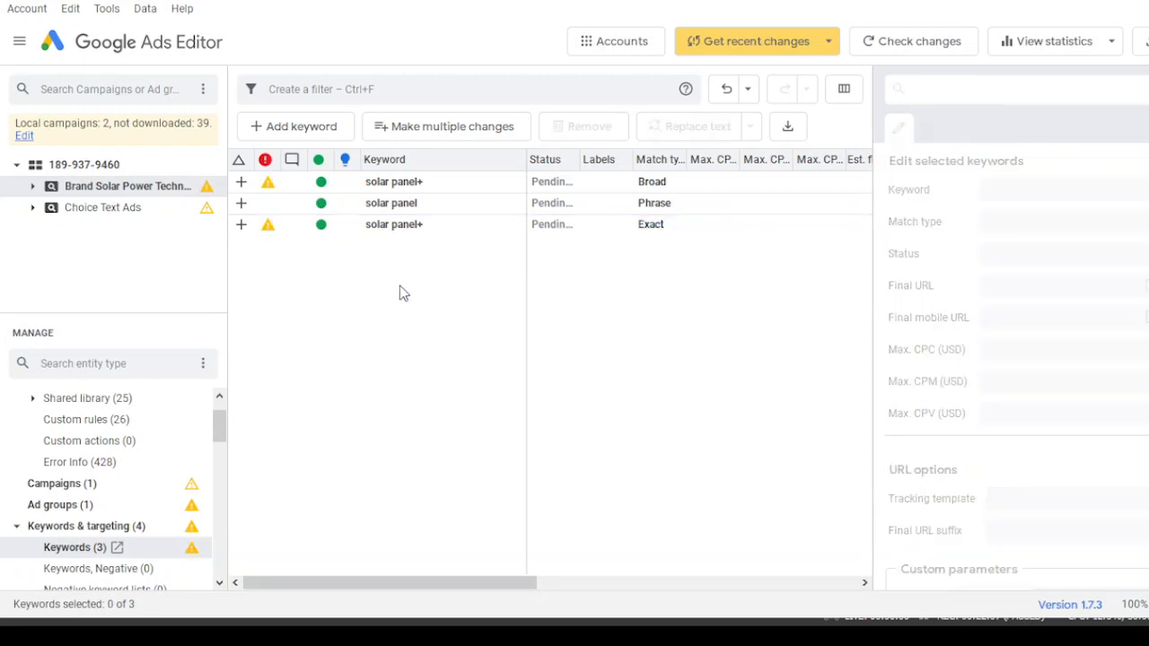
- Remove the trailing plus from the Exact keyword to make solar panel
{"action": "left_click", "coordinate": [482, 231]}
{"action": "left_click", "coordinate": [1088, 194]}
{"action": "key", "text": "BackSpace"}
{"action": "left_click", "coordinate": [452, 186]}
- Add a responsive search ad to the Solar Panel ad group
{"action": "left_click_drag", "start_coordinate": [222, 432], "coordinate": [179, 443]}
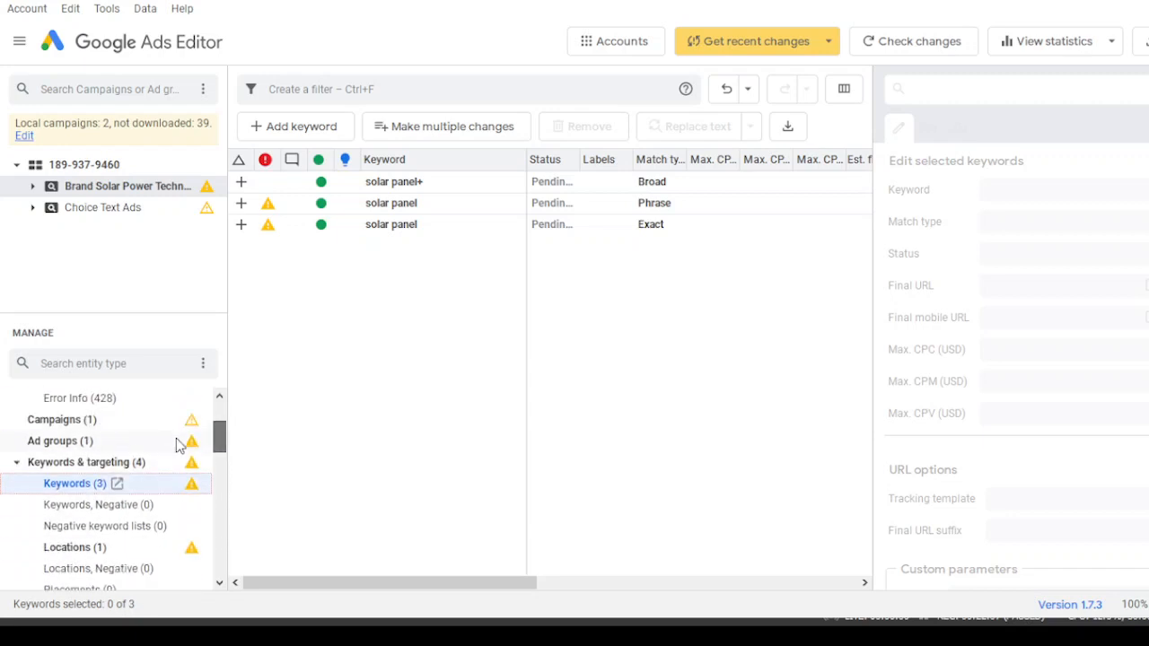
{"action": "left_click", "coordinate": [16, 463]}
{"action": "left_click", "coordinate": [32, 532]}
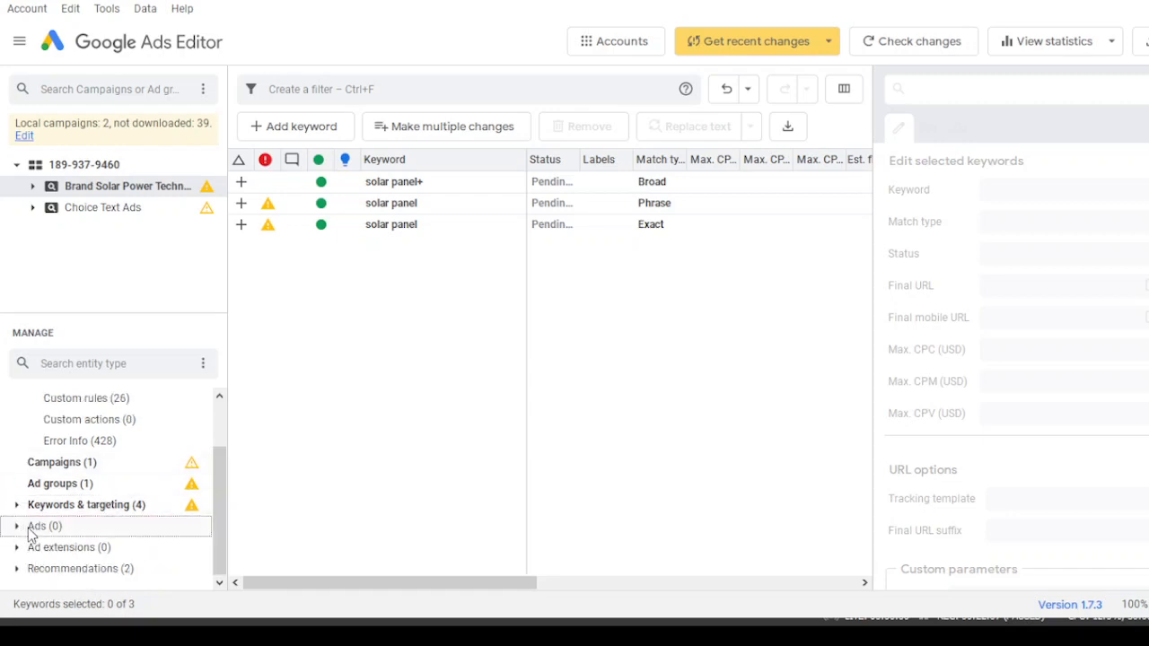
{"action": "left_click", "coordinate": [31, 531]}
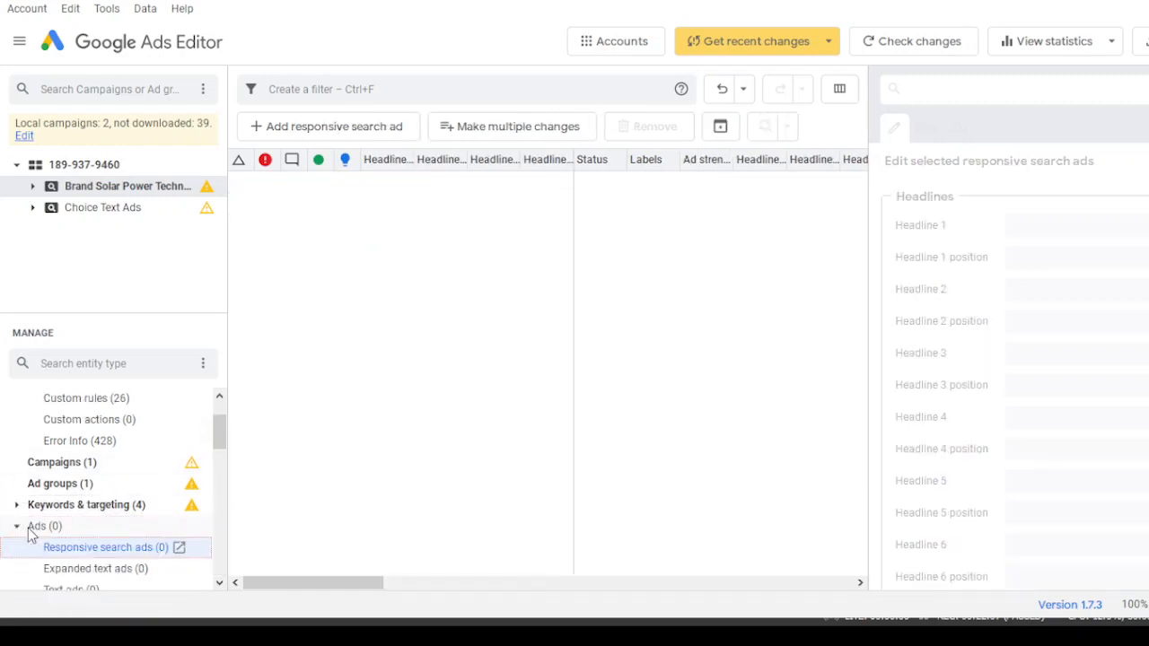
{"action": "left_click", "coordinate": [322, 137]}
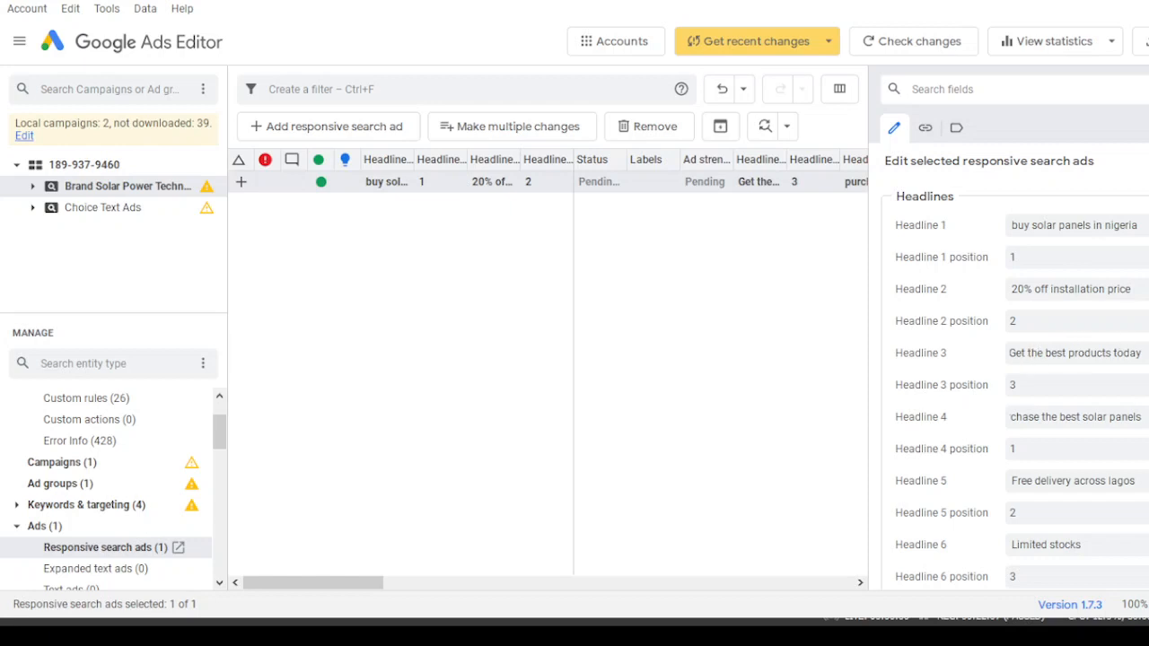
- Duplicate the Solar Panel ad group within the Brand Solar Power Technologies campaign
{"action": "scroll", "coordinate": [1119, 342], "scroll_direction": "down", "scroll_amount": 5}
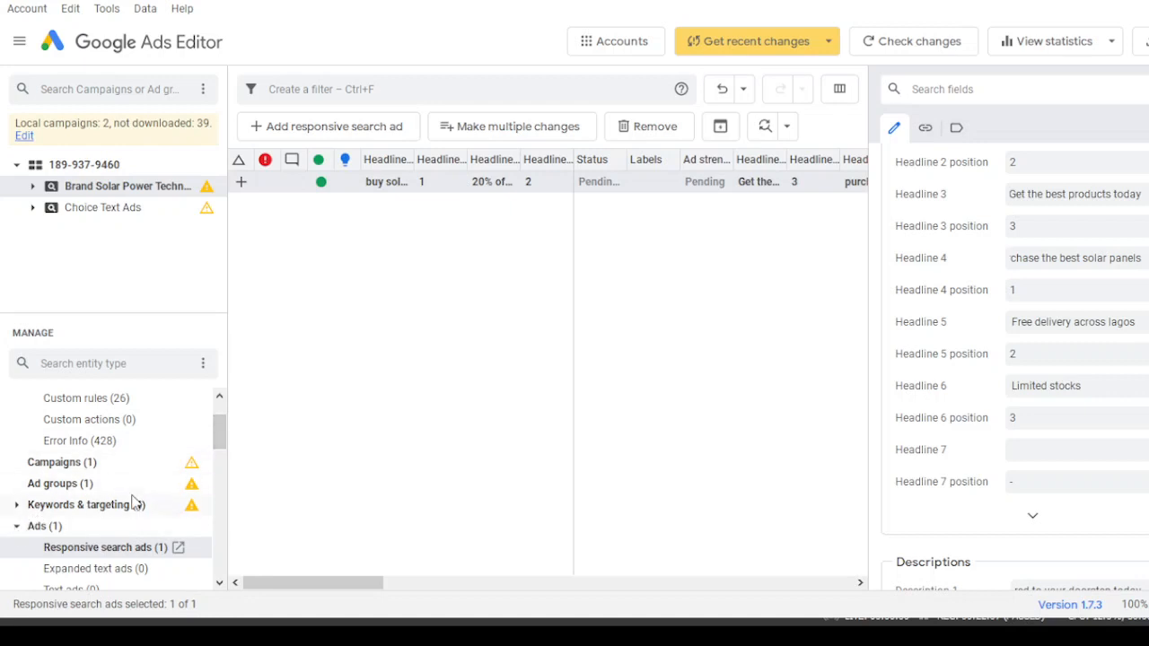
{"action": "left_click_drag", "start_coordinate": [218, 432], "coordinate": [223, 448]}
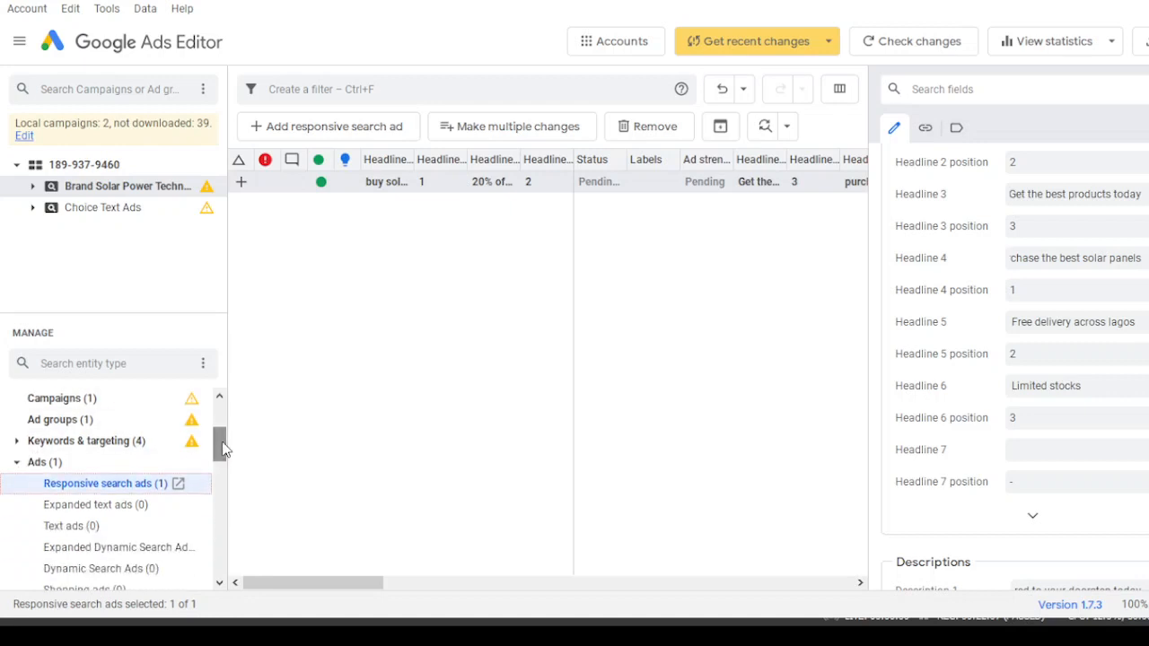
{"action": "left_click", "coordinate": [27, 463]}
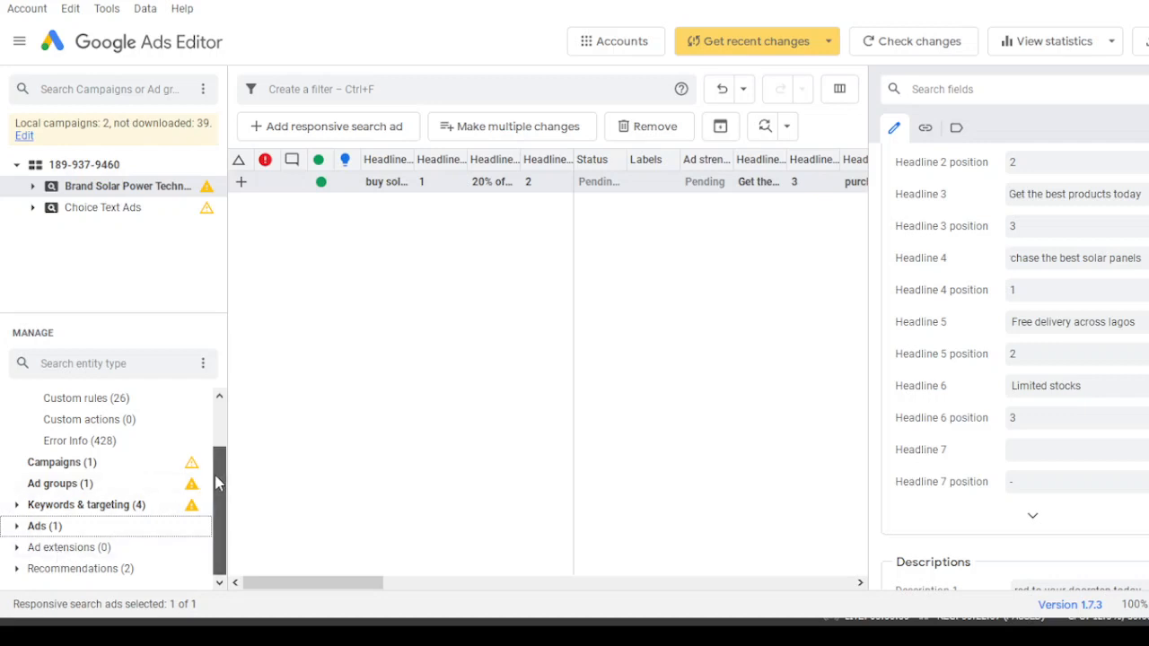
{"action": "left_click", "coordinate": [79, 490]}
{"action": "left_click", "coordinate": [402, 185]}
{"action": "left_click", "coordinate": [402, 184]}
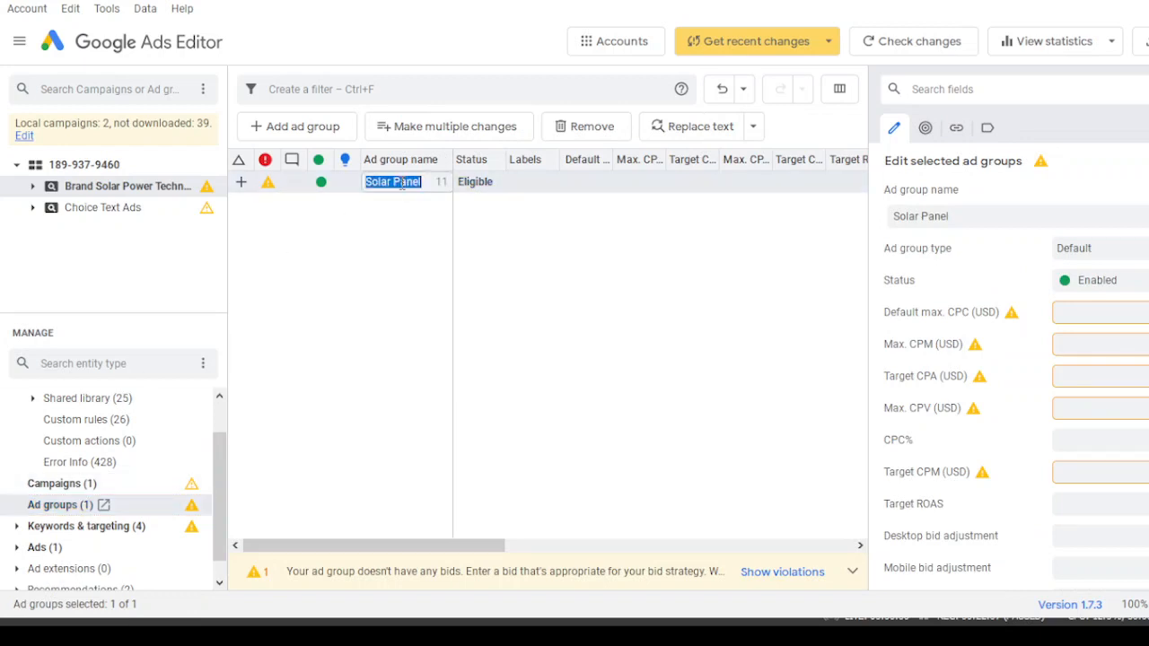
{"action": "left_click", "coordinate": [369, 246]}
{"action": "left_click", "coordinate": [380, 186]}
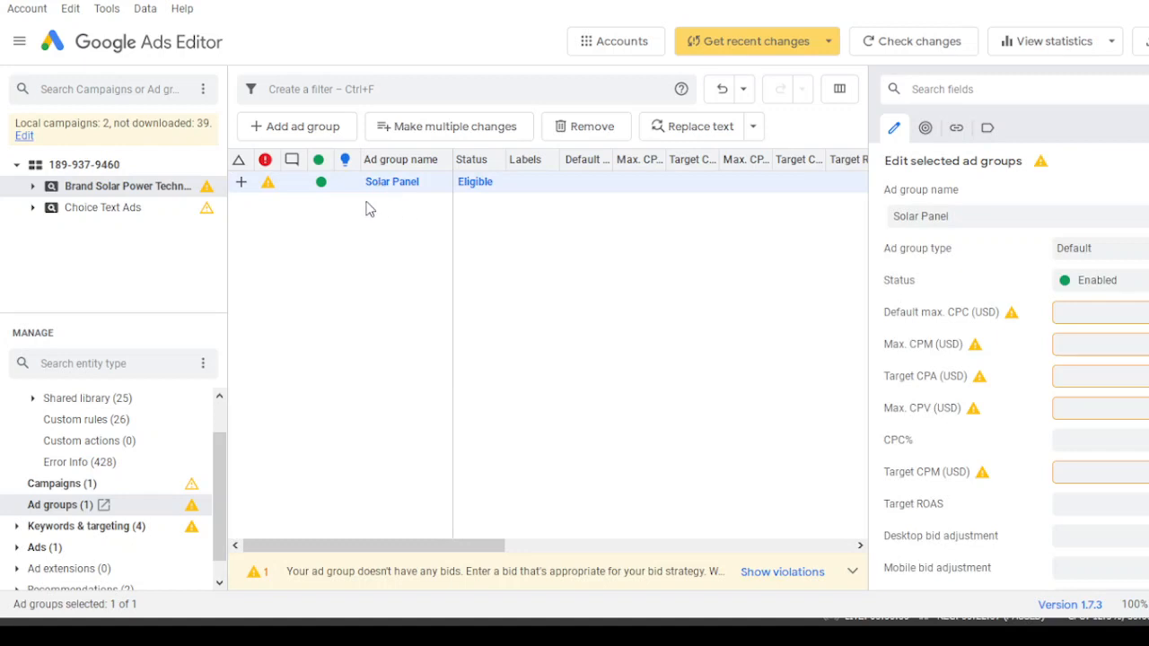
{"action": "left_click", "coordinate": [366, 208]}
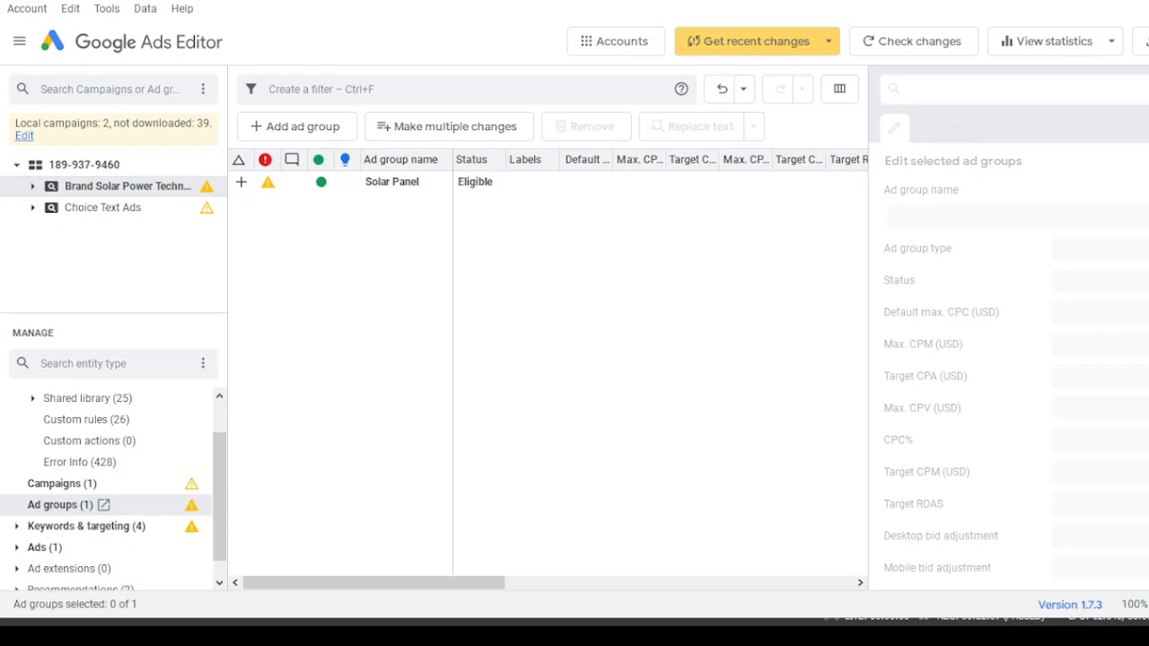
{"action": "key", "text": "ctrl+v"}
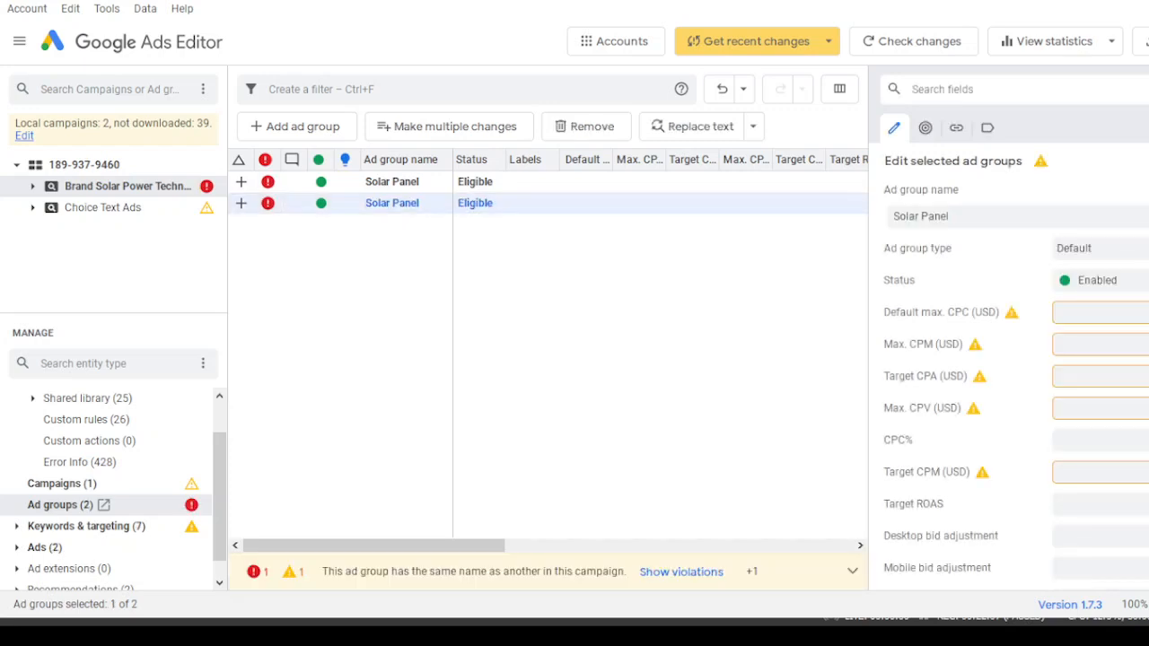
- Rename the copied ad group to Solar Energy
{"action": "left_click_drag", "start_coordinate": [994, 218], "coordinate": [926, 205]}
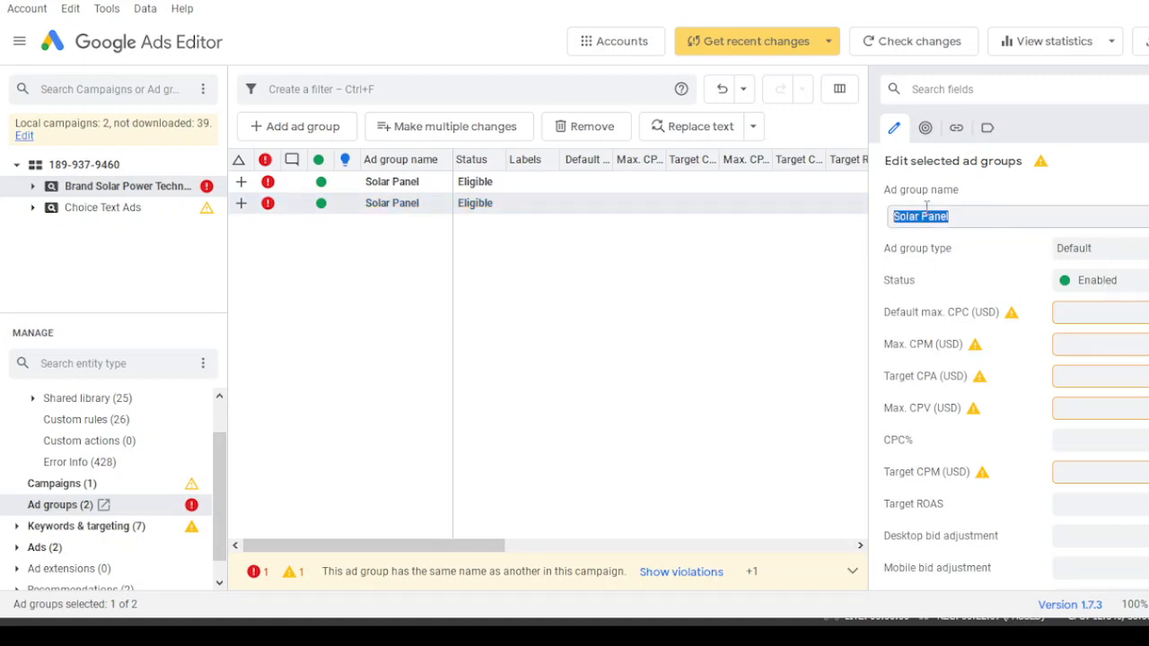
{"action": "type", "text": "Solar Energy"}
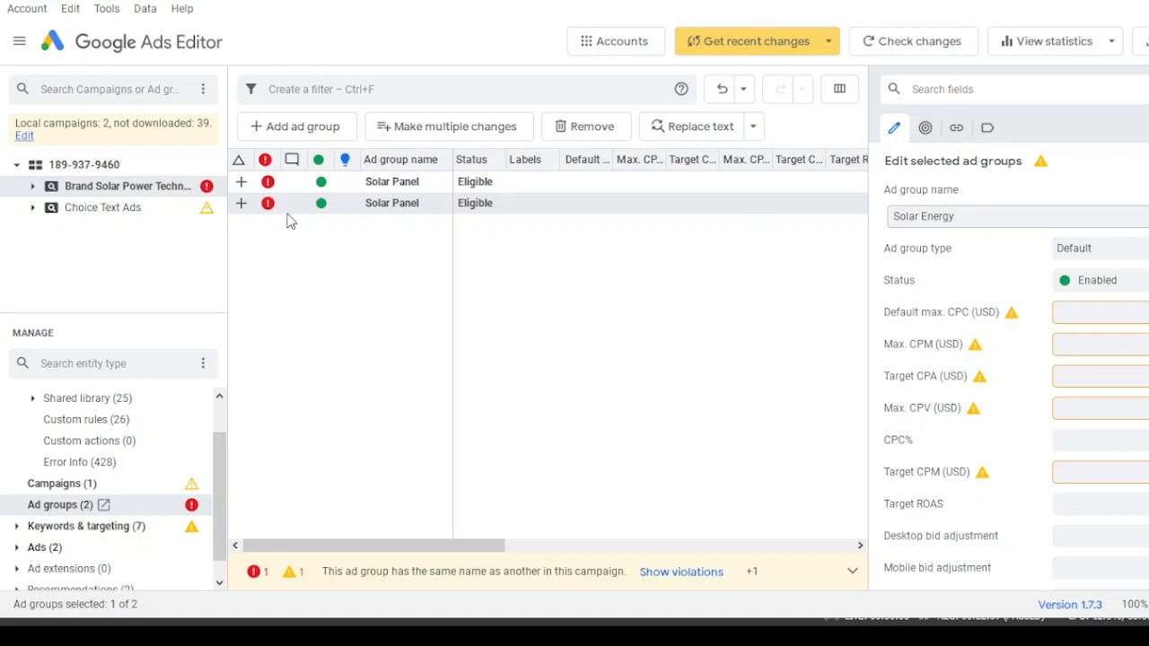
{"action": "left_click", "coordinate": [364, 258]}
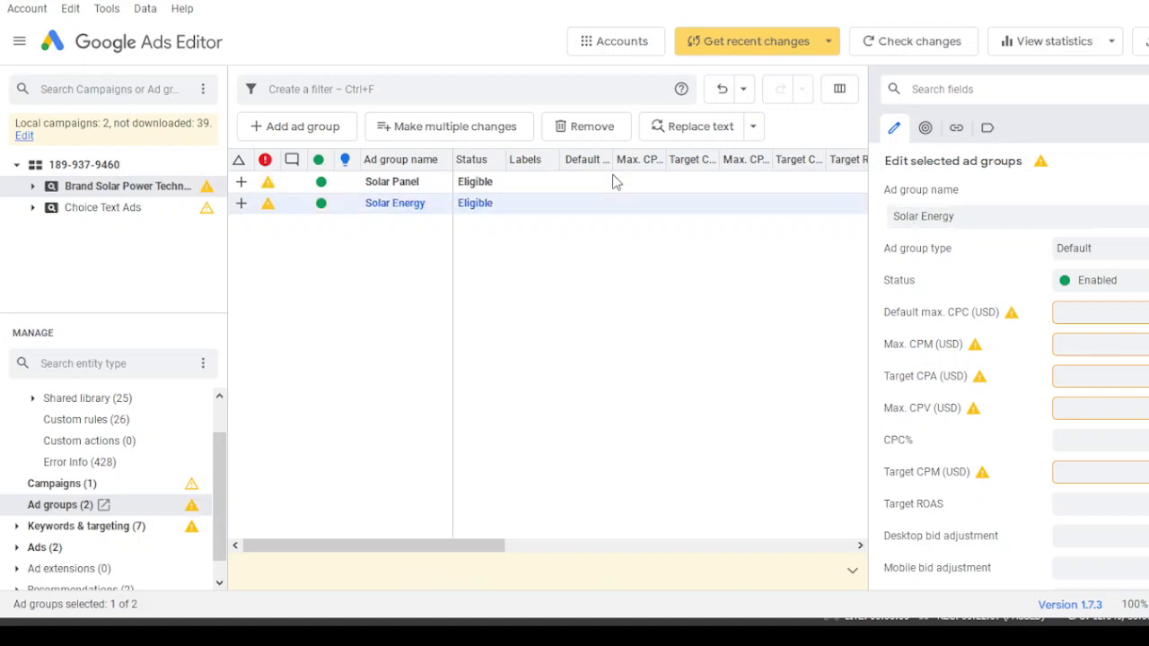
{"action": "left_click", "coordinate": [401, 201]}
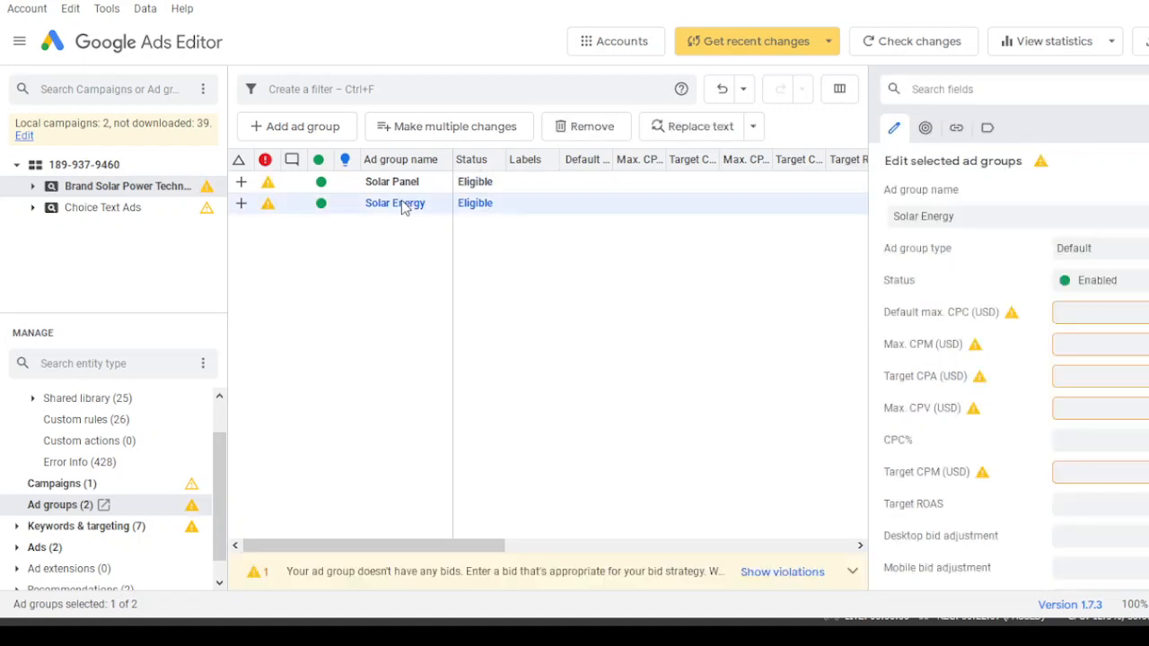
{"action": "left_click", "coordinate": [697, 137]}
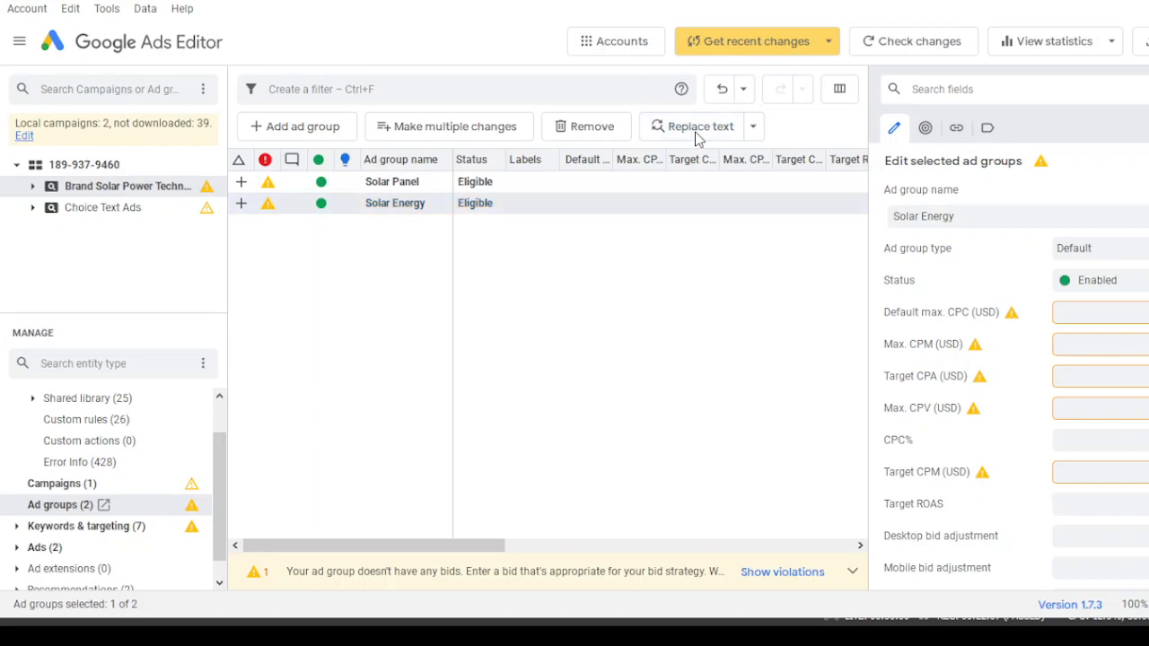
{"action": "left_click", "coordinate": [807, 97]}
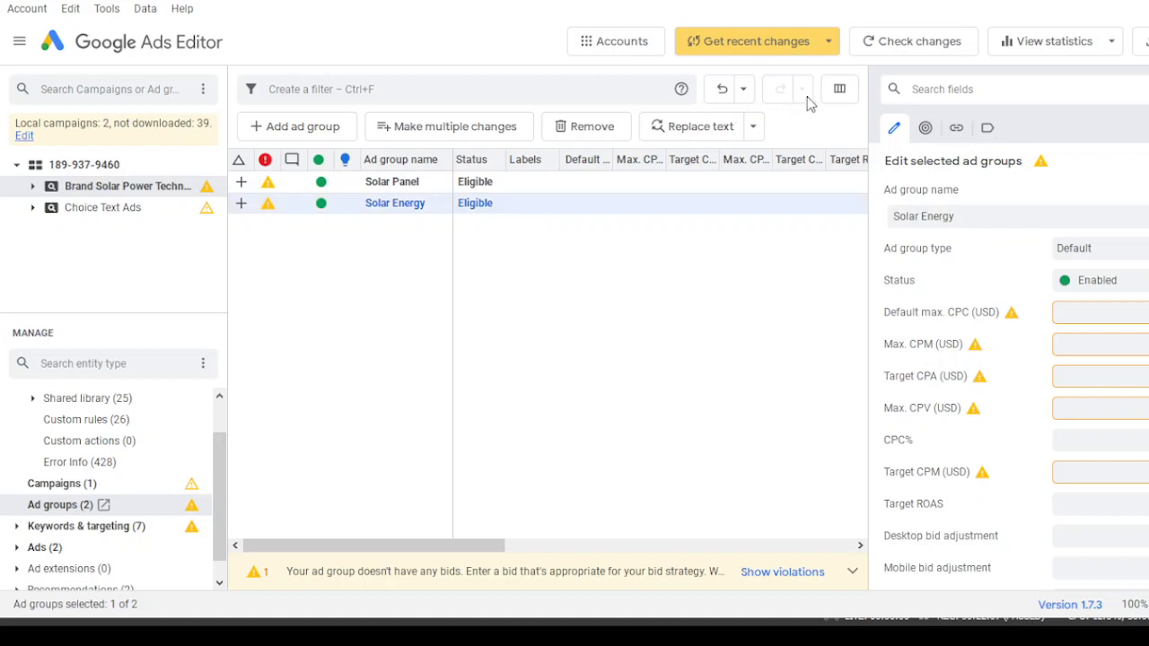
- Review the ad groups and the keywords listed under both Solar Panel and Solar Energy
{"action": "left_click", "coordinate": [101, 532]}
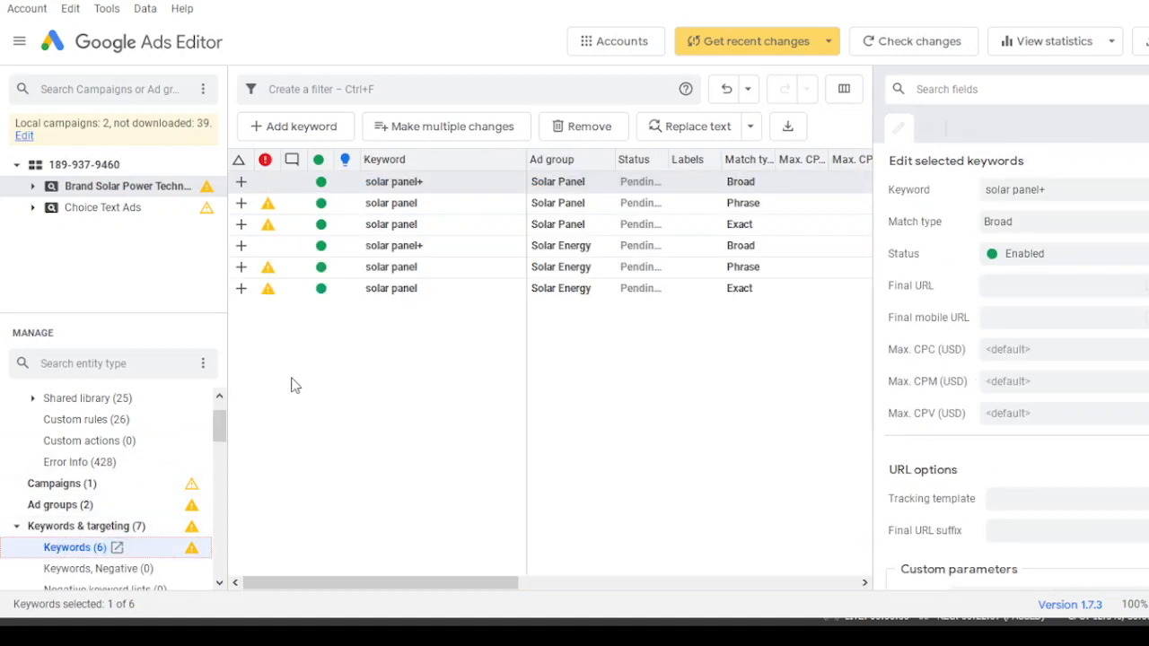
{"action": "left_click", "coordinate": [77, 508]}
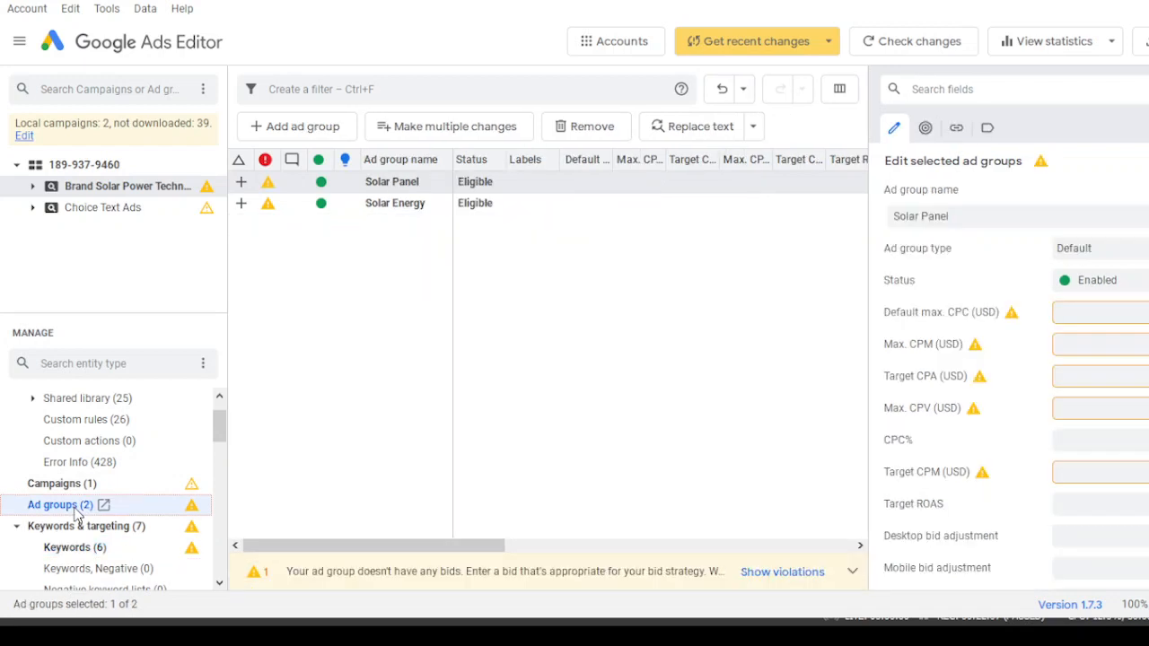
{"action": "left_click", "coordinate": [395, 204]}
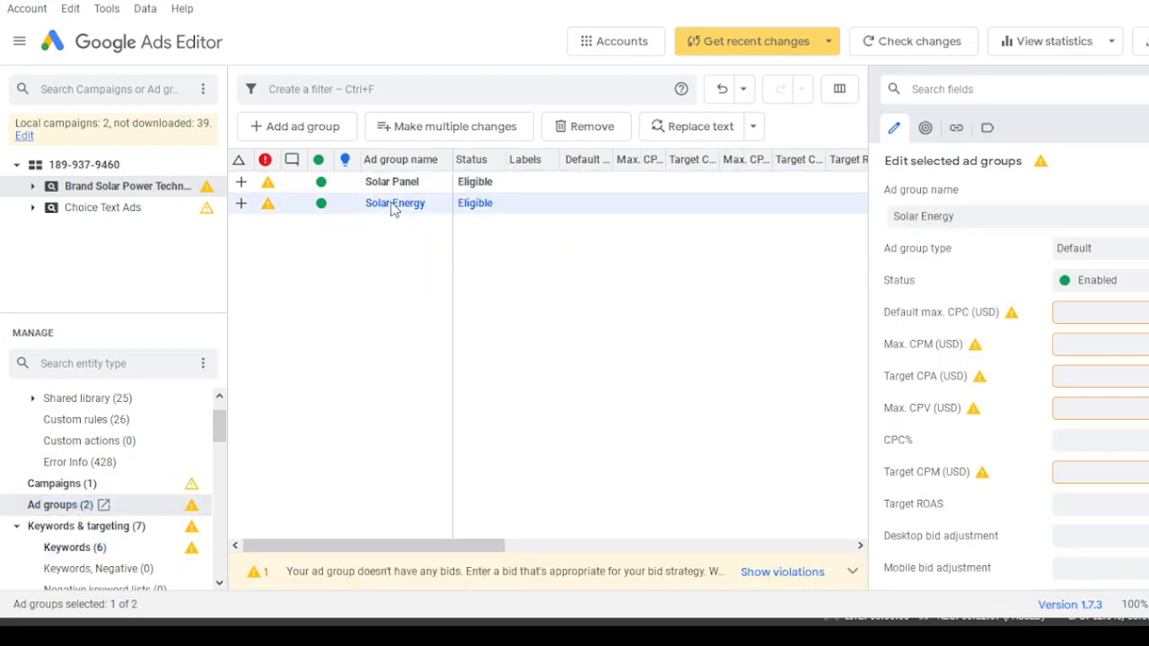
{"action": "left_click", "coordinate": [392, 205]}
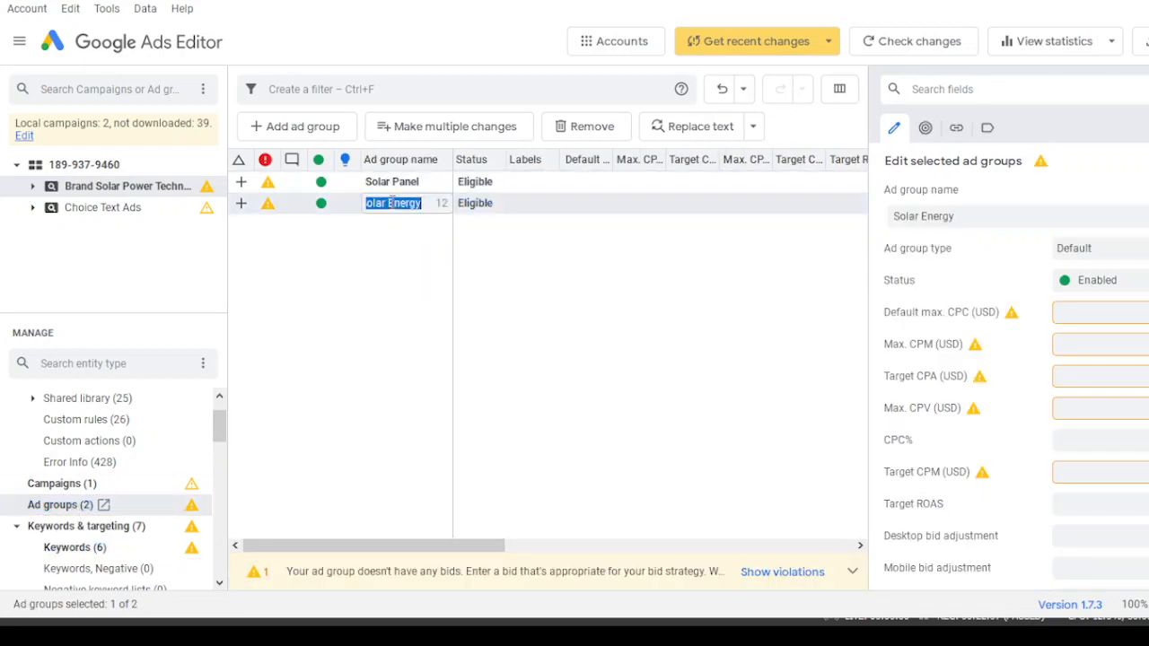
{"action": "left_click", "coordinate": [477, 210]}
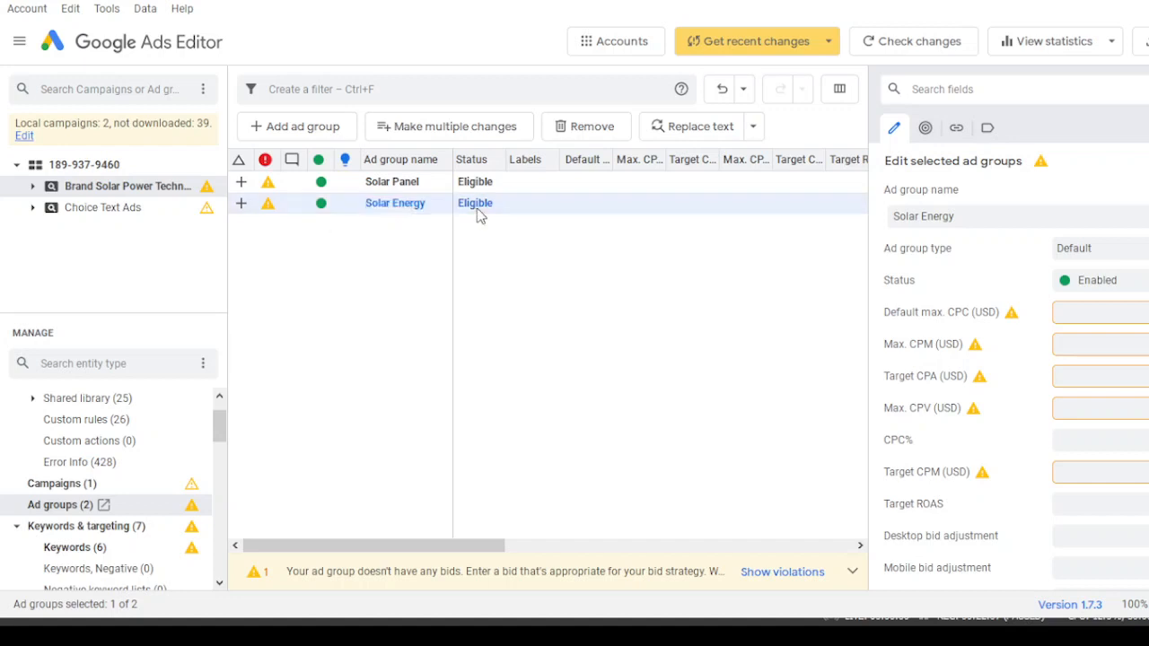
{"action": "left_click", "coordinate": [75, 547]}
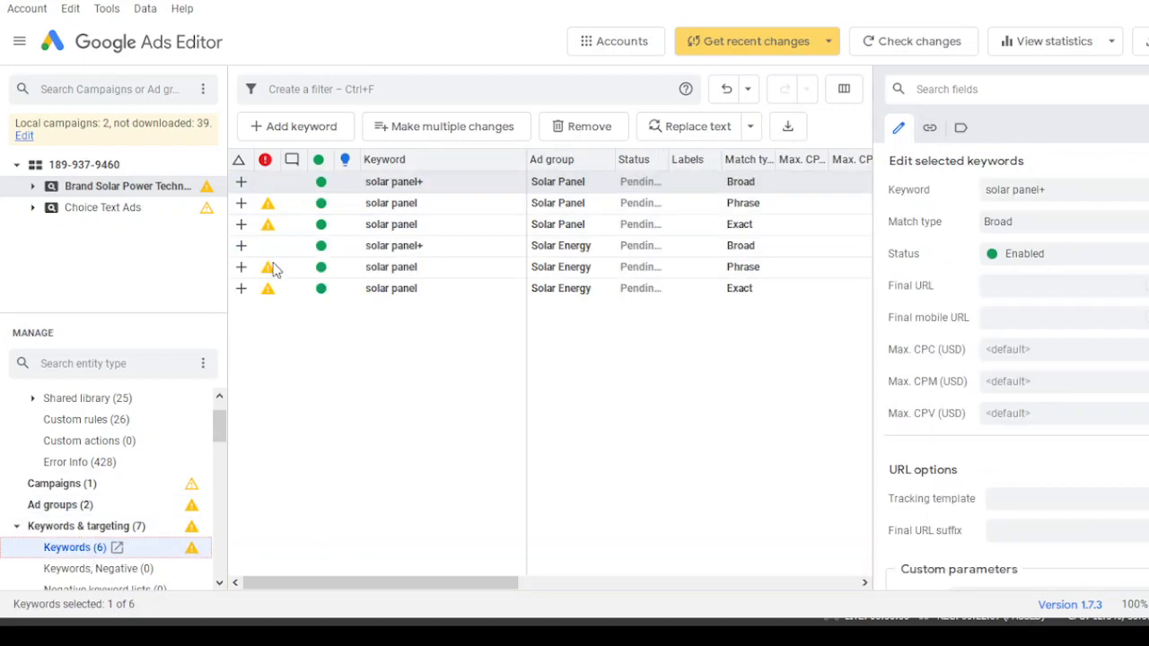
{"action": "left_click", "coordinate": [74, 505]}
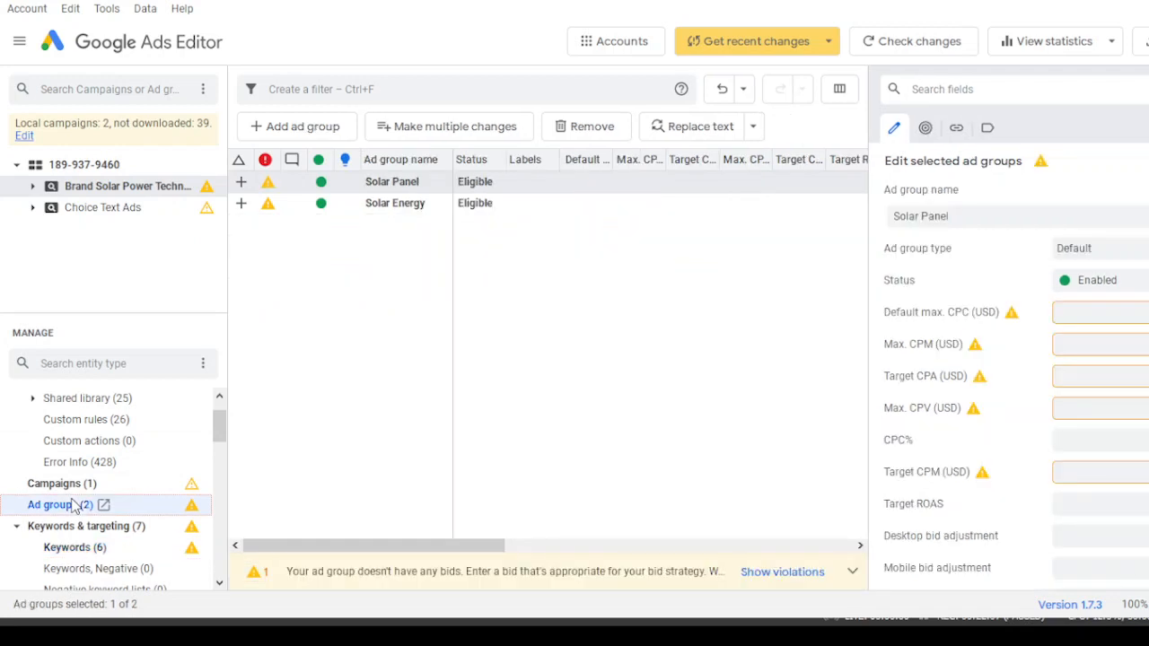
{"action": "left_click", "coordinate": [395, 203]}
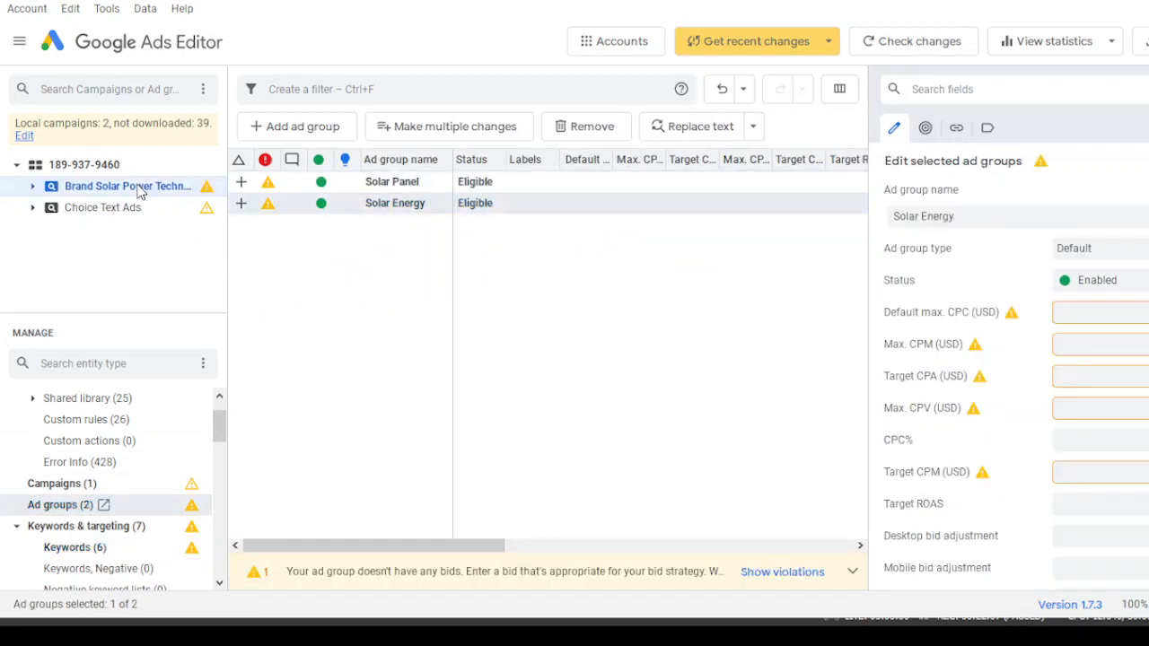
{"action": "left_click", "coordinate": [389, 206]}
{"action": "left_click", "coordinate": [402, 183]}
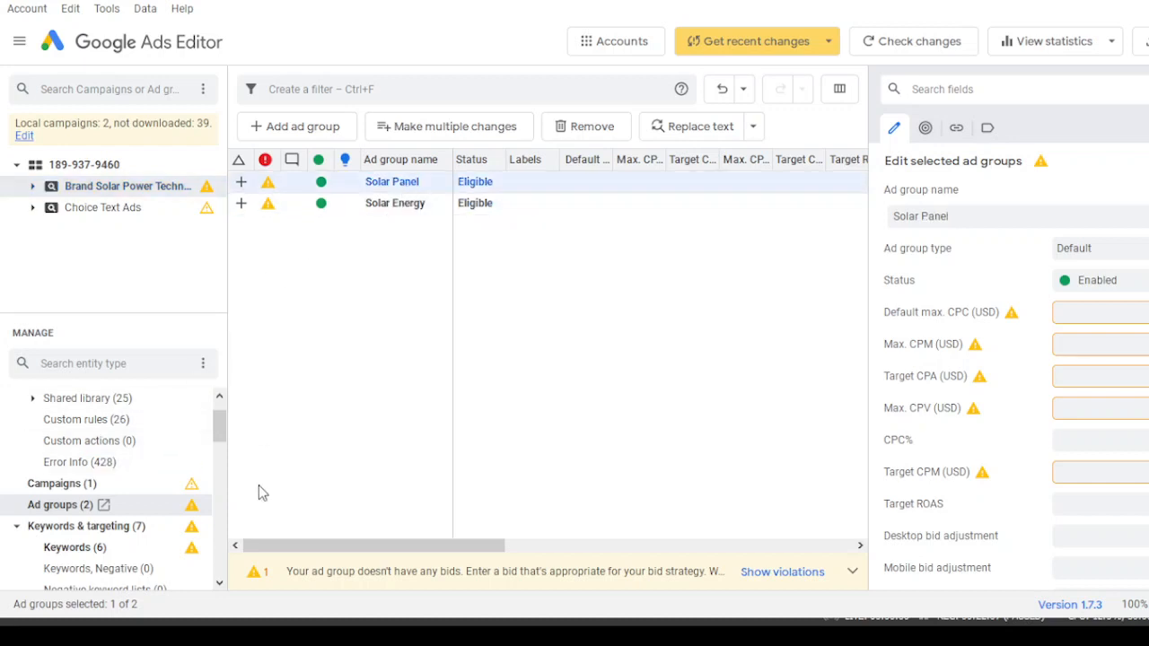
{"action": "left_click", "coordinate": [390, 206], "text": "ctrl"}
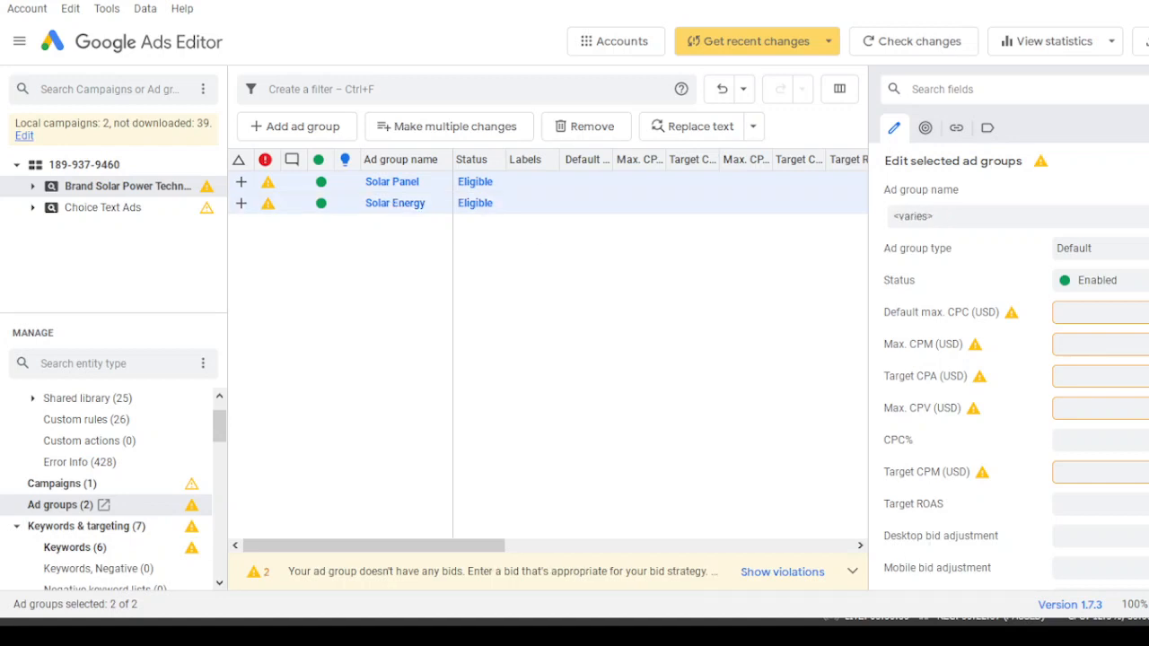
- Change the Solar Energy ad group's broad keyword to solar energy+
{"action": "double_click", "coordinate": [393, 205]}
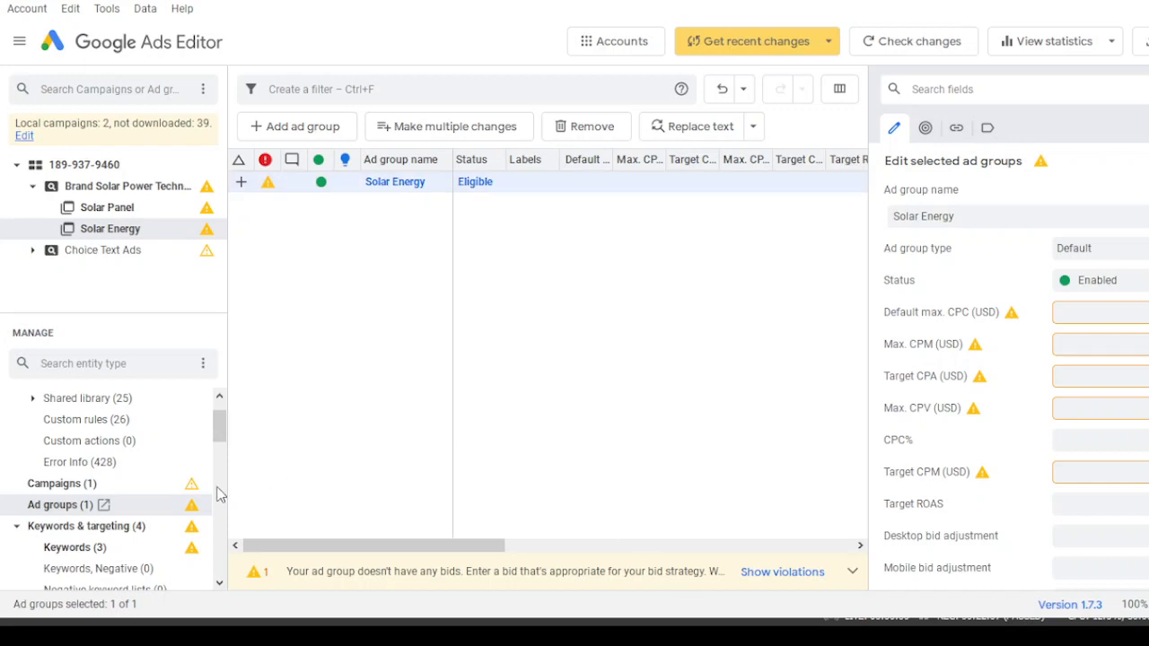
{"action": "left_click", "coordinate": [56, 549]}
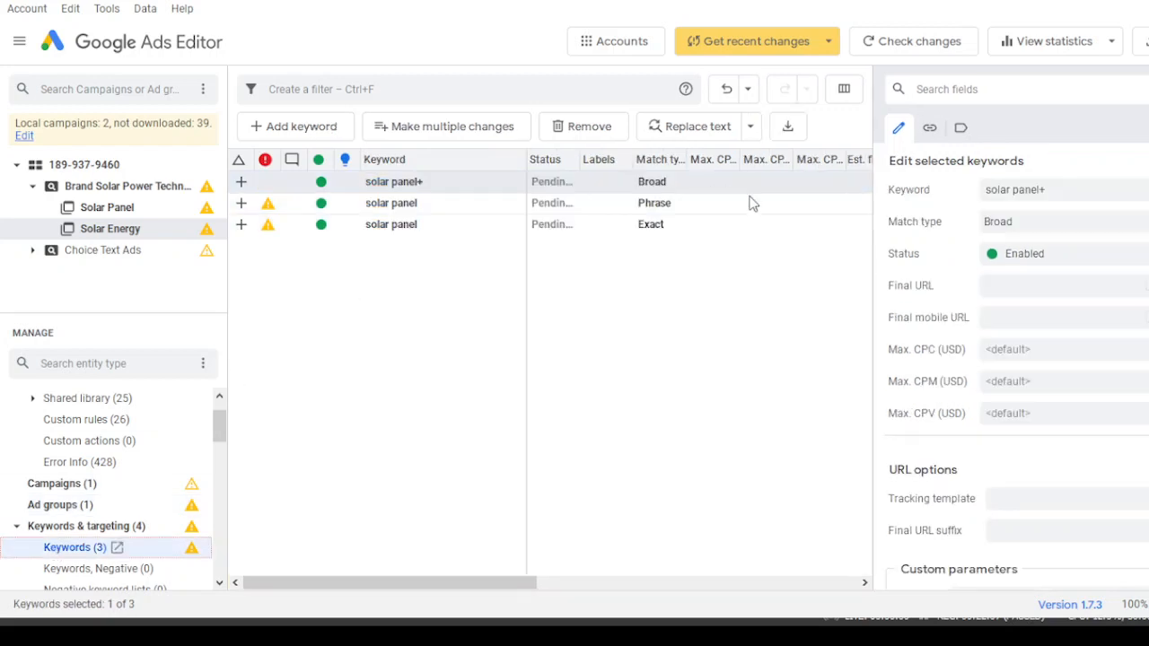
{"action": "left_click", "coordinate": [1041, 189]}
{"action": "key", "text": "BackSpace"}
{"action": "key", "text": "BackSpace"}
{"action": "key", "text": "BackSpace"}
{"action": "key", "text": "BackSpace"}
{"action": "key", "text": "BackSpace"}
{"action": "type", "text": "energy"}
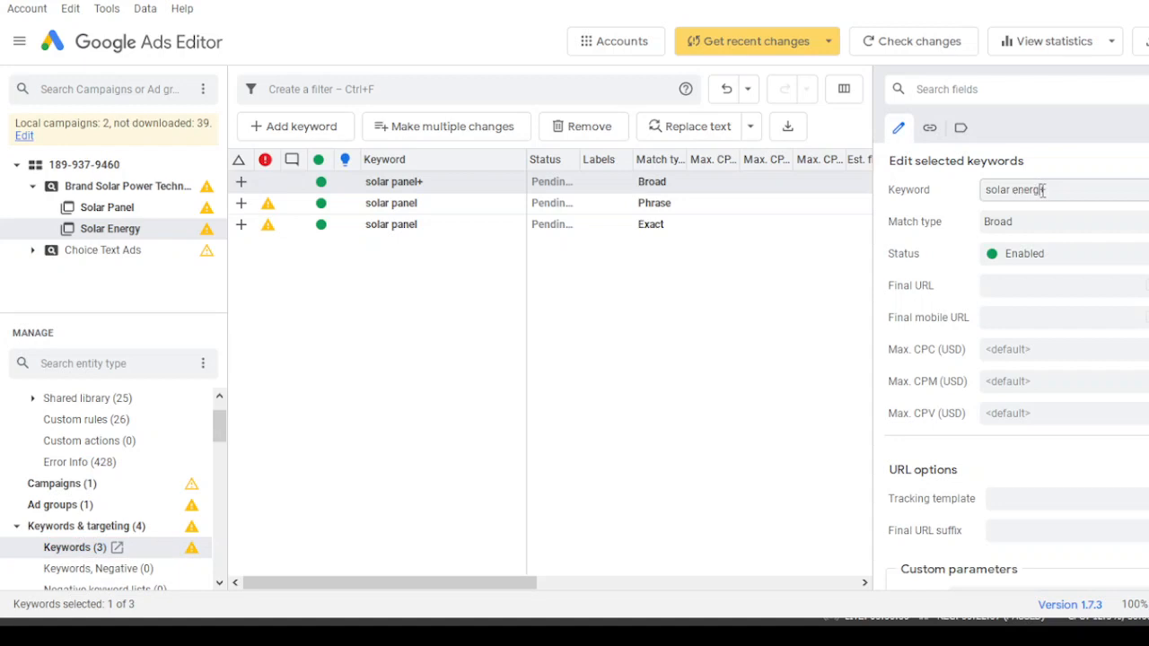
- Change the Solar Energy ad group's phrase-match keyword to solar energy
{"action": "left_click", "coordinate": [431, 220]}
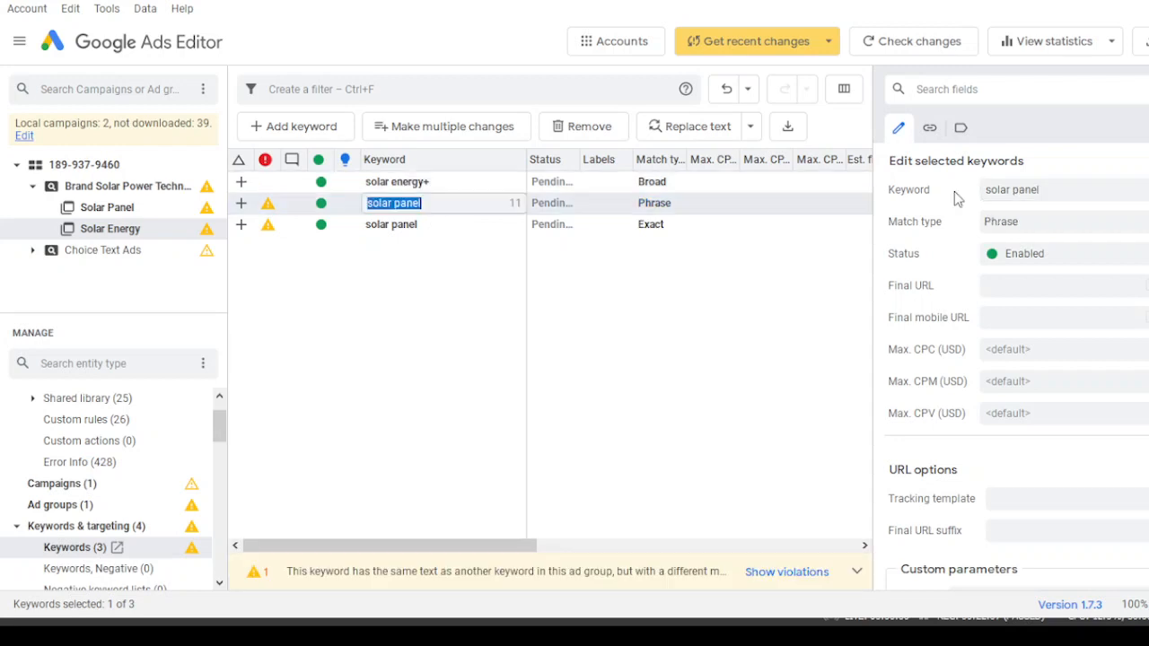
{"action": "left_click", "coordinate": [1067, 188]}
{"action": "key", "text": "BackSpace"}
{"action": "key", "text": "BackSpace"}
{"action": "key", "text": "BackSpace"}
{"action": "key", "text": "BackSpace"}
{"action": "type", "text": "energy"}
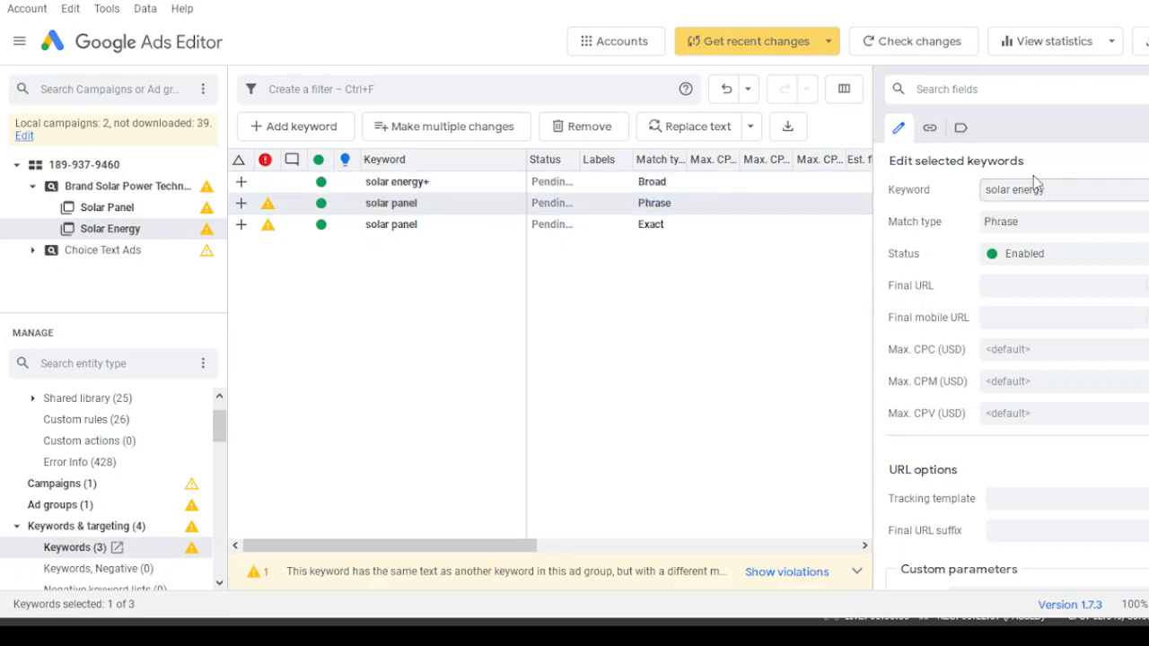
- Change the Solar Energy ad group's exact-match keyword to solar energy
{"action": "left_click", "coordinate": [428, 224]}
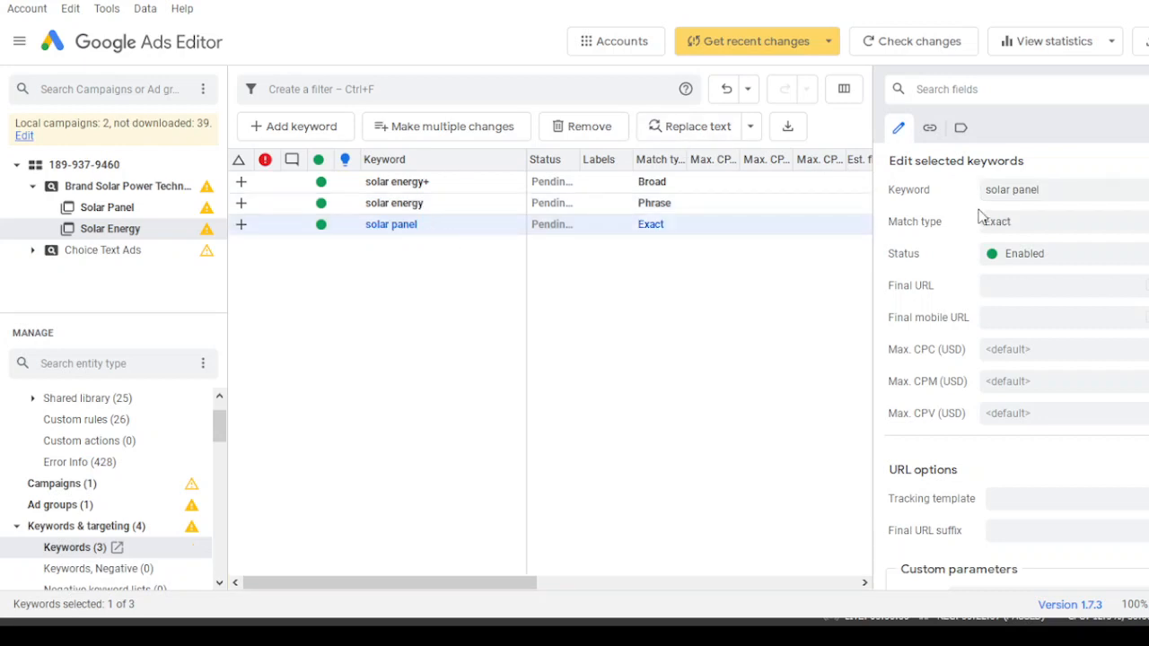
{"action": "key", "text": "BackSpace"}
{"action": "key", "text": "BackSpace"}
{"action": "key", "text": "BackSpace"}
{"action": "key", "text": "BackSpace"}
{"action": "key", "text": "BackSpace"}
{"action": "type", "text": "en"}
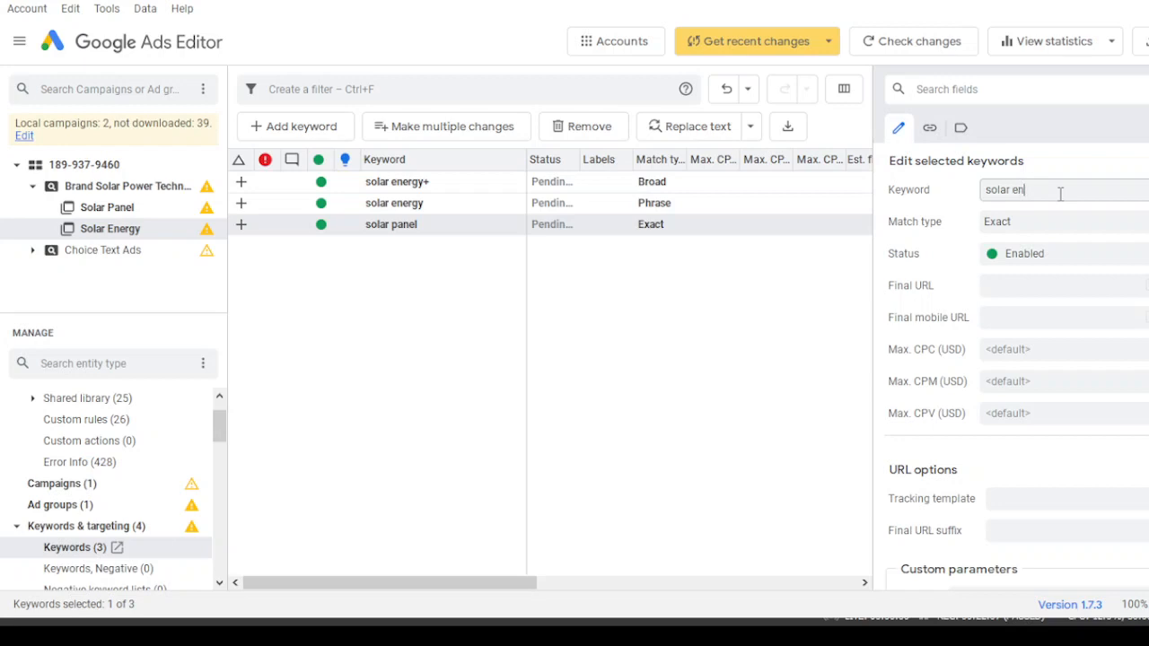
{"action": "type", "text": "ergy"}
{"action": "left_click", "coordinate": [378, 331]}
- Open the Solar Energy ad group's responsive search ad and change Headline 1 to buy solar energy products
{"action": "left_click_drag", "start_coordinate": [220, 423], "coordinate": [221, 446]}
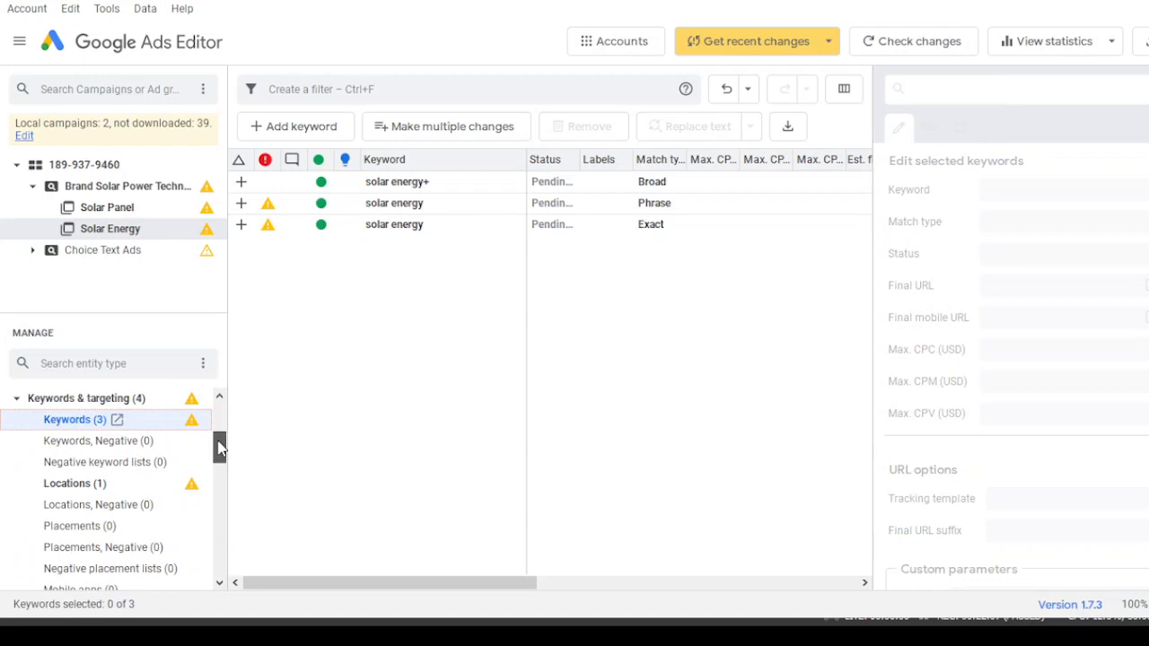
{"action": "left_click", "coordinate": [24, 404]}
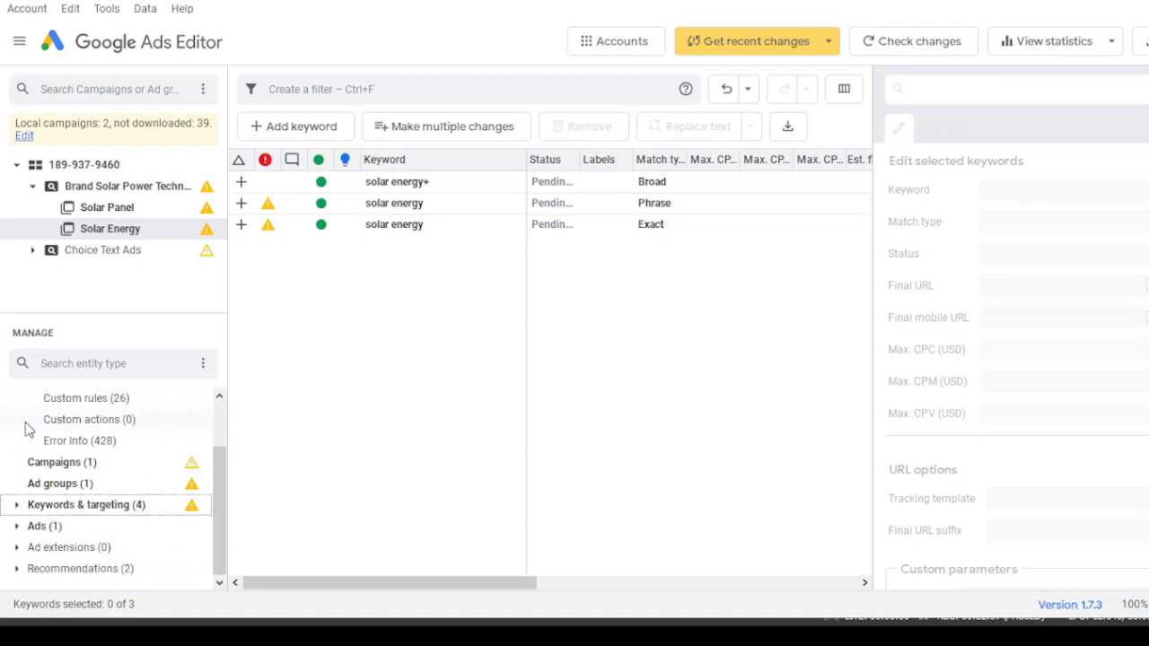
{"action": "left_click", "coordinate": [50, 533]}
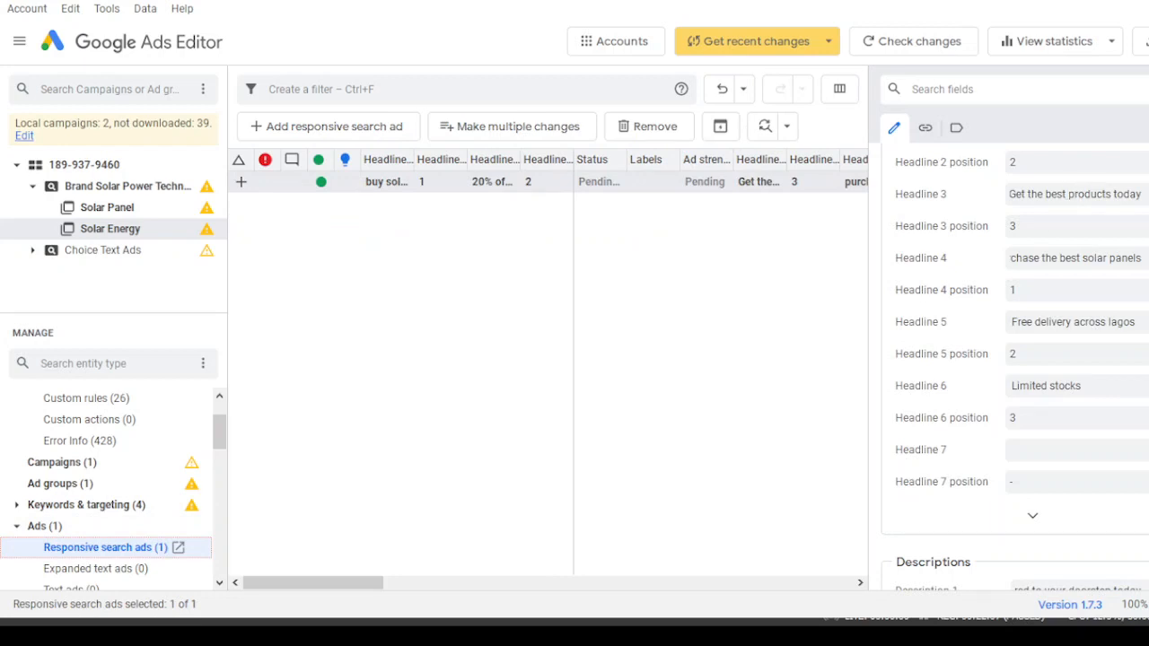
{"action": "scroll", "coordinate": [1126, 191], "scroll_direction": "up", "scroll_amount": 2}
{"action": "left_click", "coordinate": [1092, 171]}
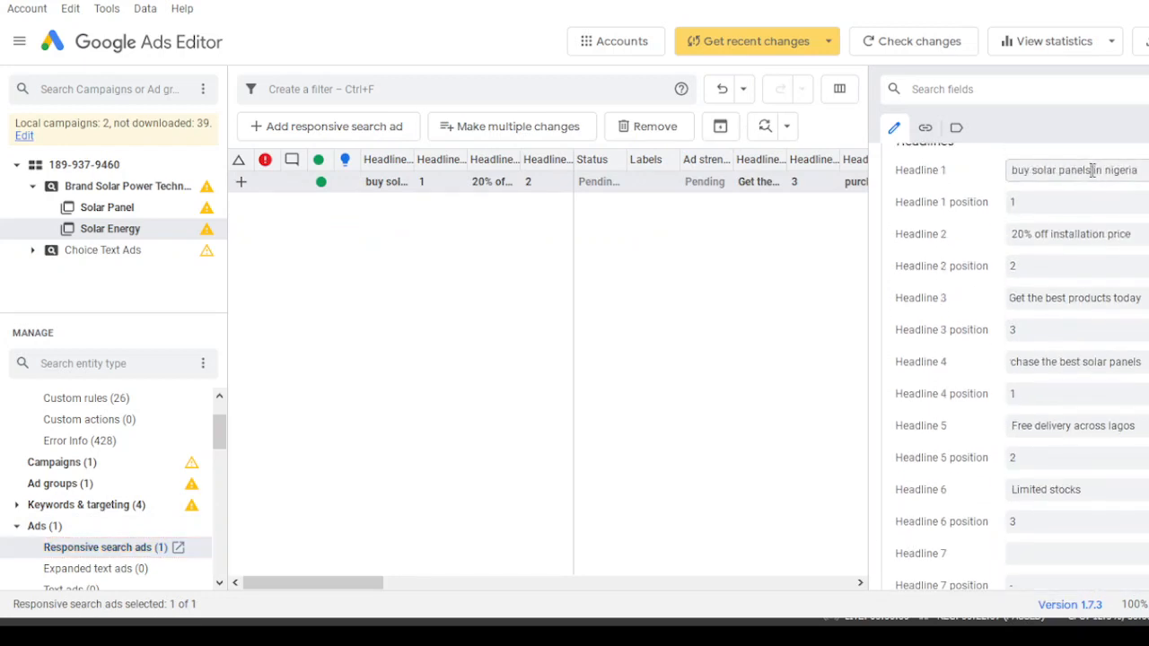
{"action": "key", "text": "BackSpace"}
{"action": "key", "text": "BackSpace"}
{"action": "key", "text": "BackSpace"}
{"action": "key", "text": "BackSpace"}
{"action": "key", "text": "BackSpace"}
{"action": "key", "text": "BackSpace"}
{"action": "type", "text": "energy products"}
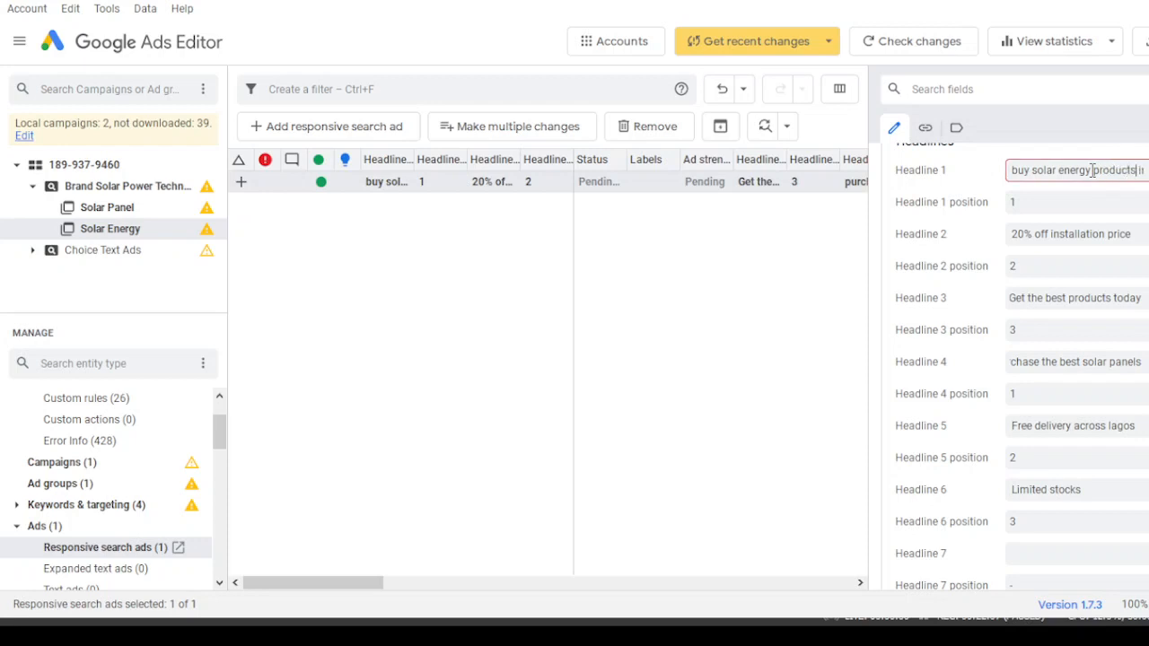
{"action": "key", "text": "Delete"}
{"action": "key", "text": "Delete"}
{"action": "key", "text": "Delete"}
{"action": "key", "text": "Delete"}
{"action": "key", "text": "Delete"}
{"action": "key", "text": "Delete"}
{"action": "key", "text": "Delete"}
{"action": "key", "text": "Delete"}
{"action": "key", "text": "Delete"}
{"action": "key", "text": "Delete"}
{"action": "key", "text": "Delete"}
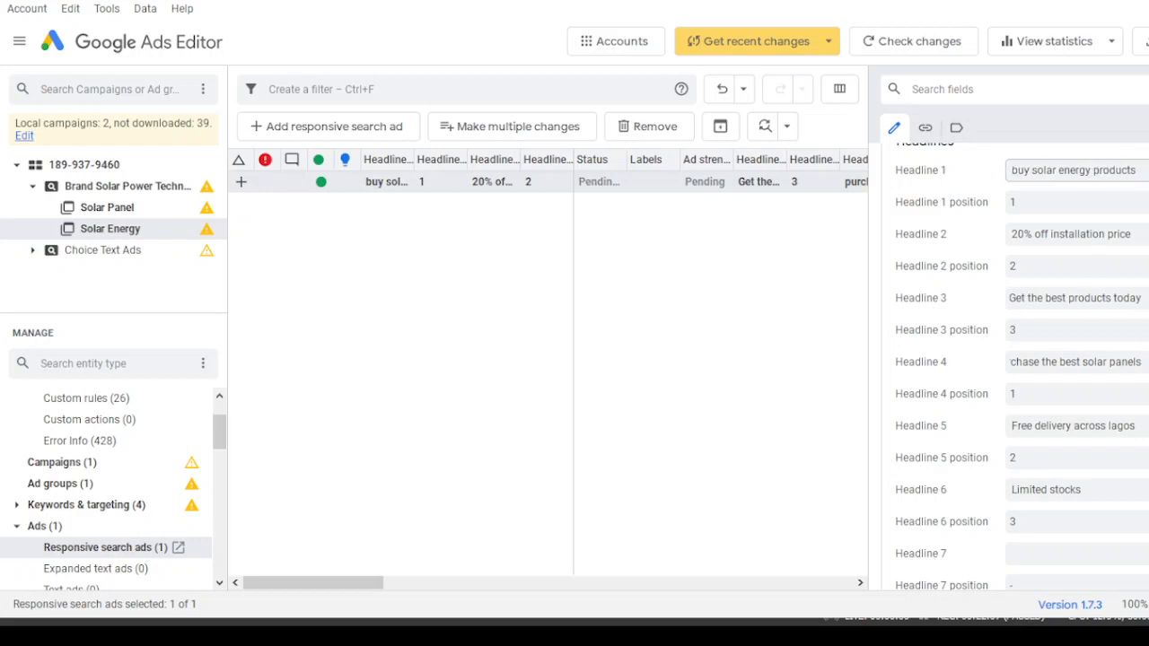
- Select the words solar energy within Headline 1
{"action": "scroll", "coordinate": [1014, 368], "scroll_direction": "down", "scroll_amount": 6}
{"action": "scroll", "coordinate": [1014, 368], "scroll_direction": "up", "scroll_amount": 8}
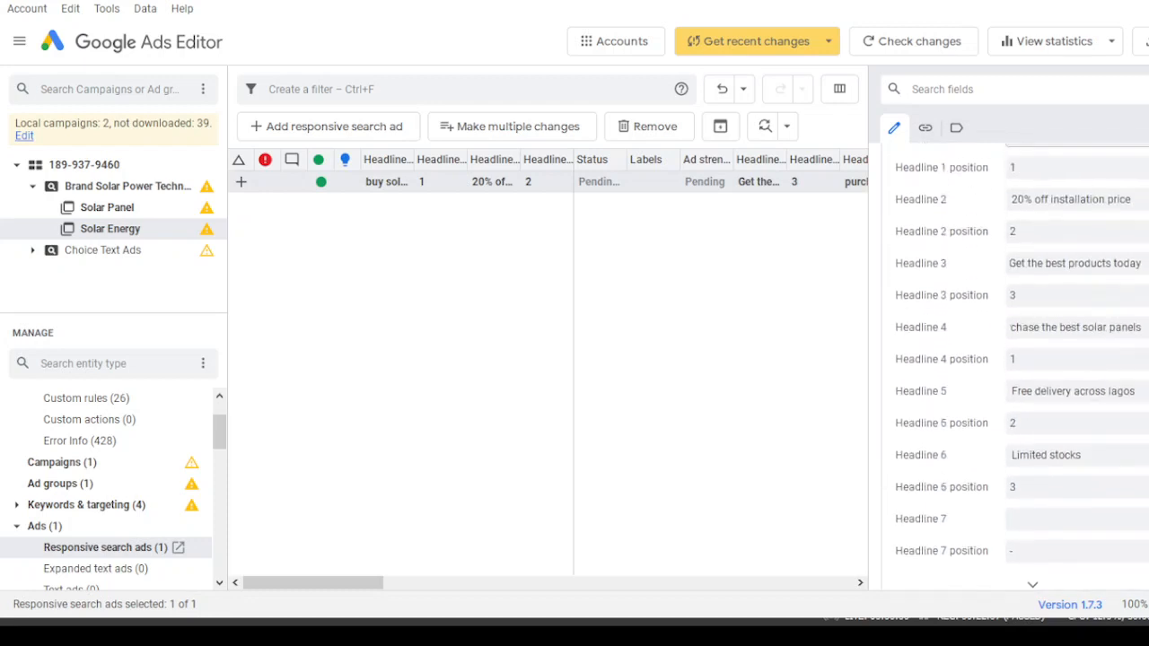
{"action": "left_click_drag", "start_coordinate": [1092, 226], "coordinate": [1043, 225]}
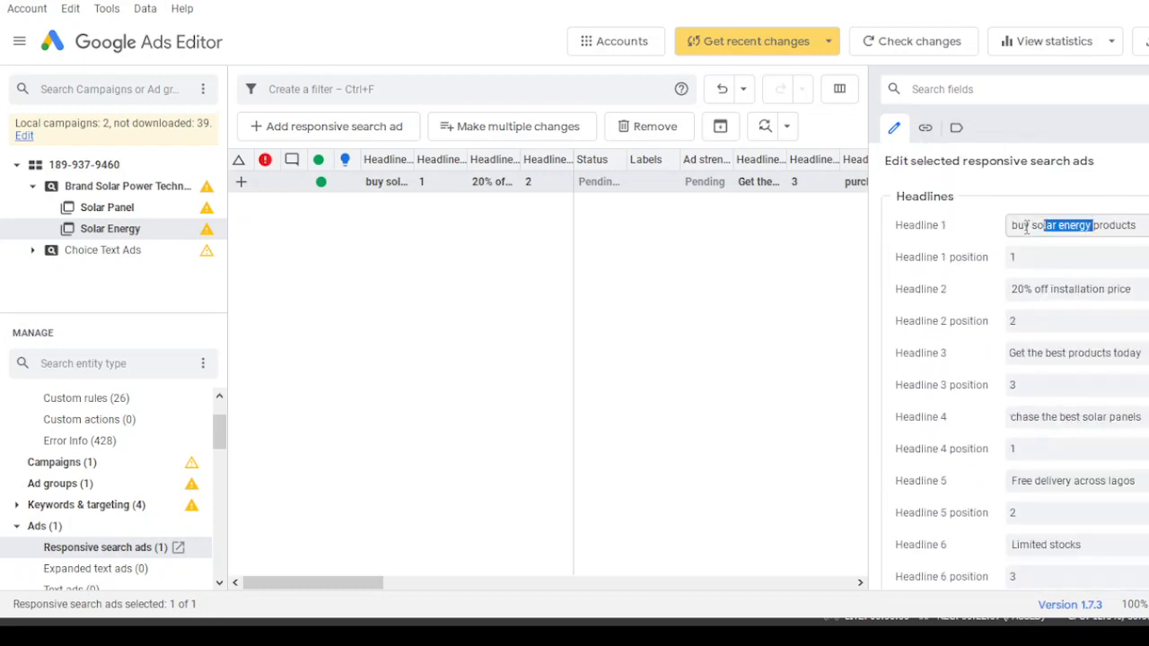